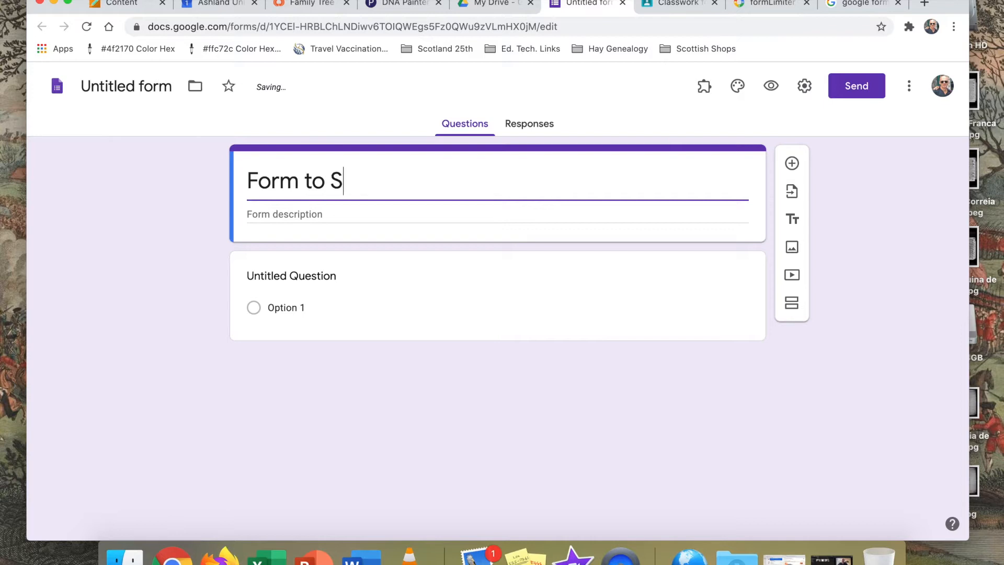
Complete the title 'Form to Stop All Cheating' so the Drive document name matches it.
{"action": "type", "text": "All Ch"}
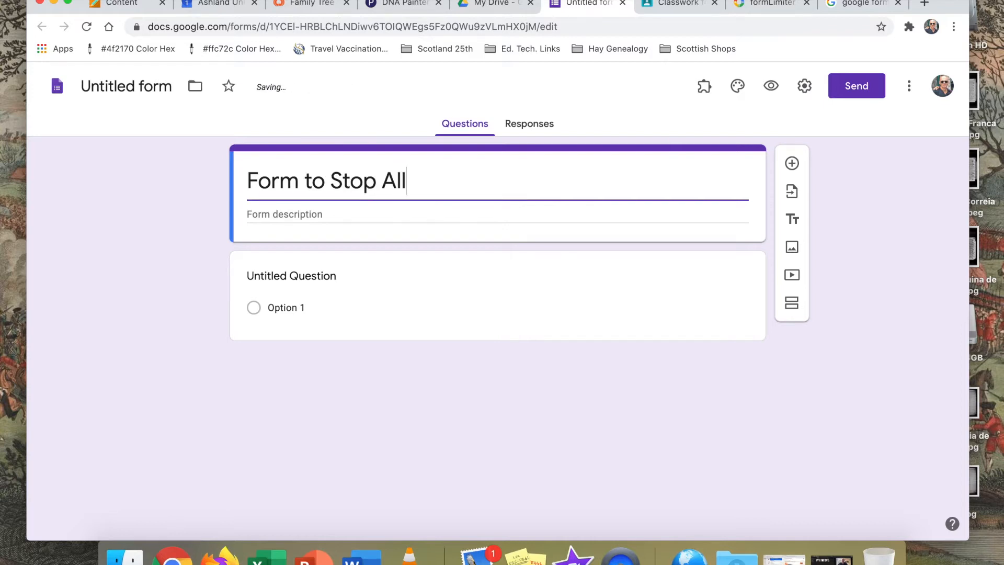
{"action": "type", "text": "eating"}
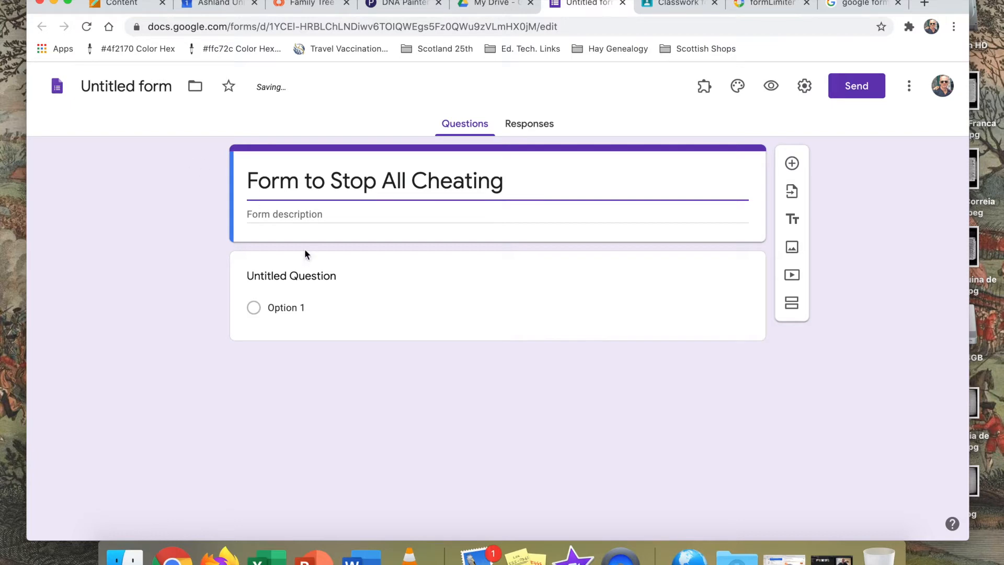
{"action": "double_click", "coordinate": [98, 86]}
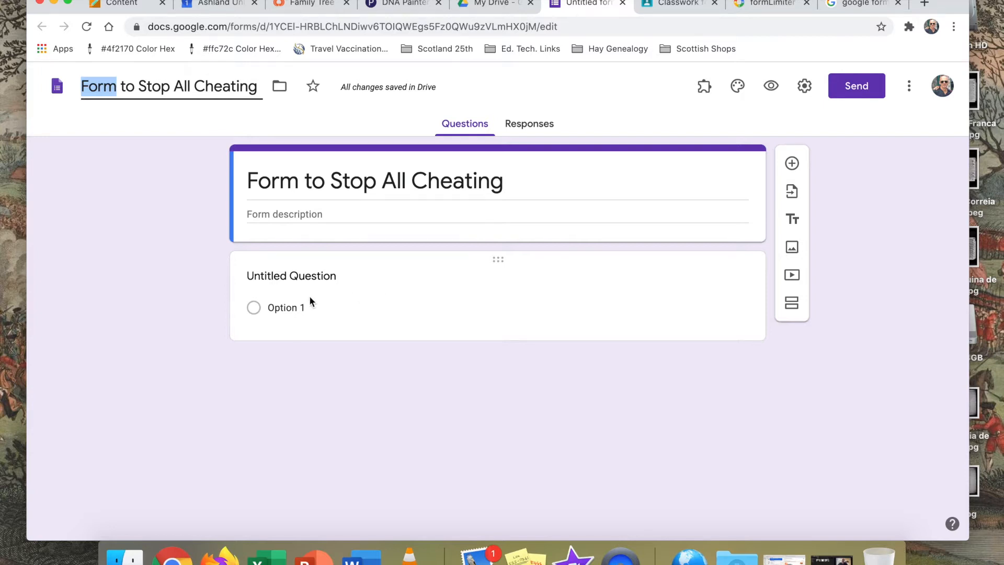
Title the first question 'What colour is the sky?'.
{"action": "left_click", "coordinate": [302, 308]}
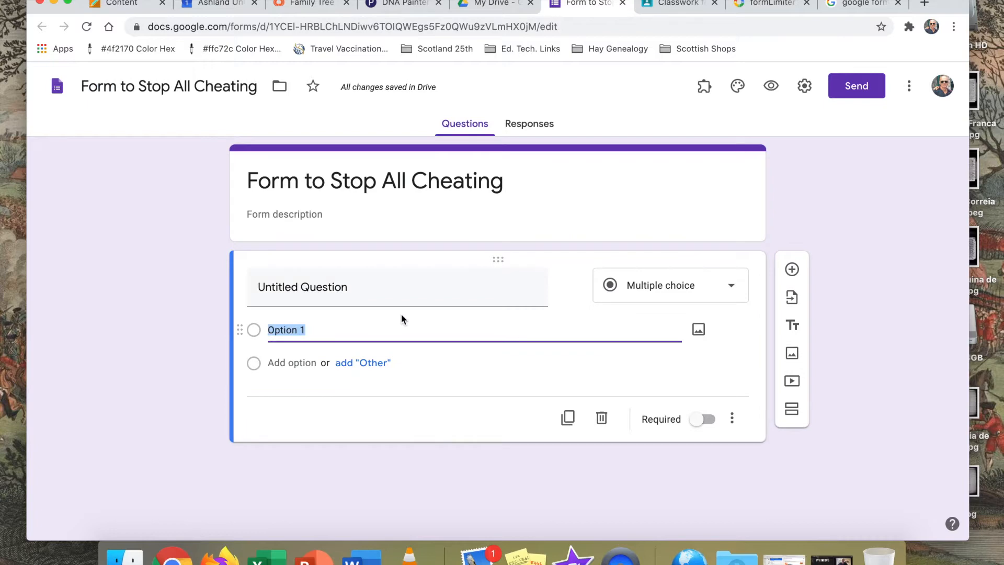
{"action": "left_click", "coordinate": [308, 285]}
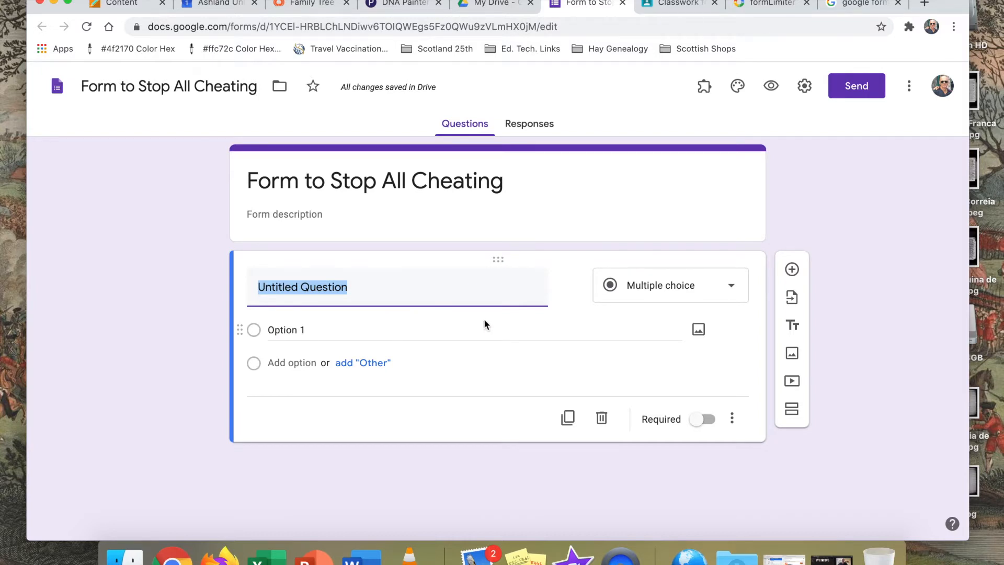
{"action": "type", "text": "What c"}
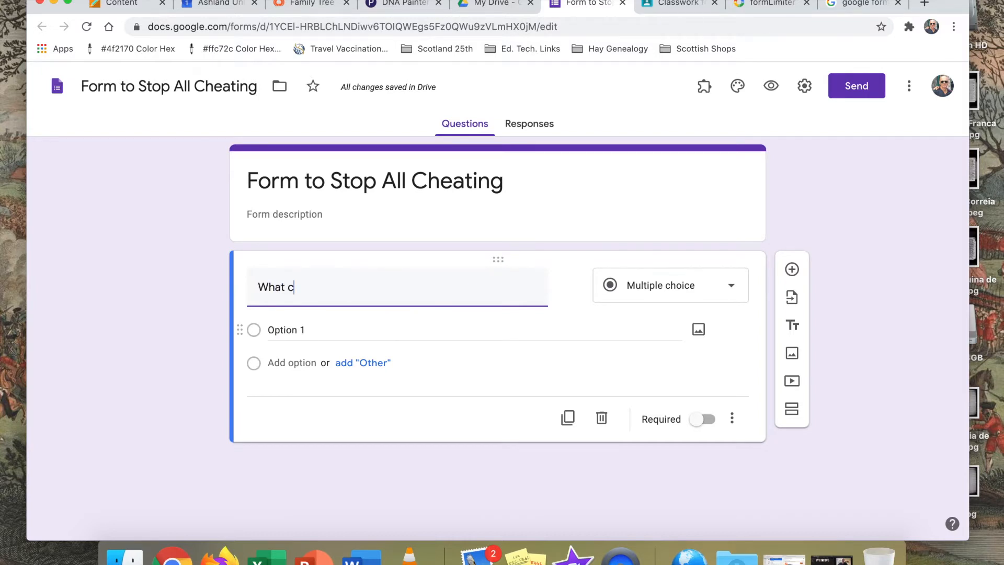
{"action": "type", "text": "olour "}
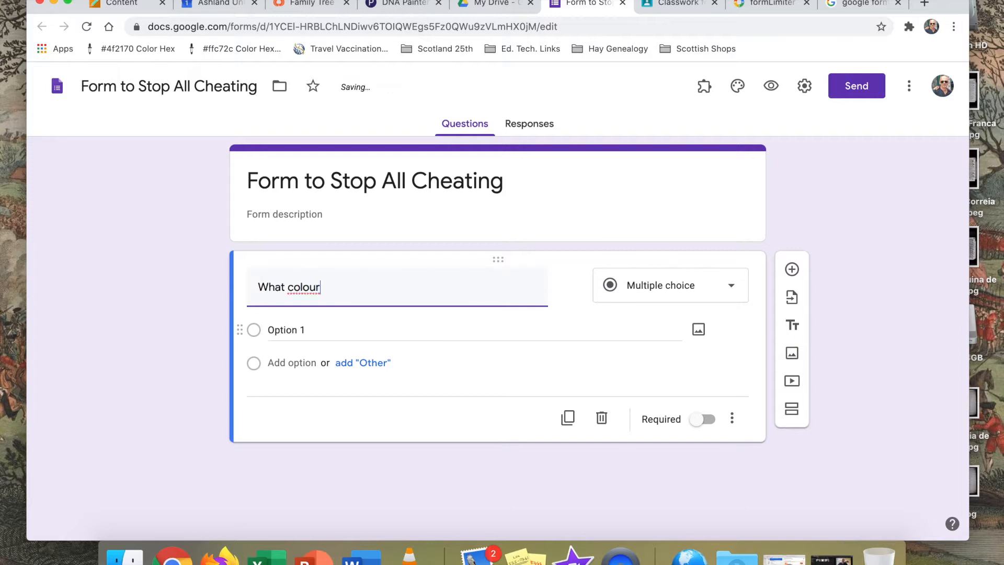
{"action": "type", "text": "is the s"}
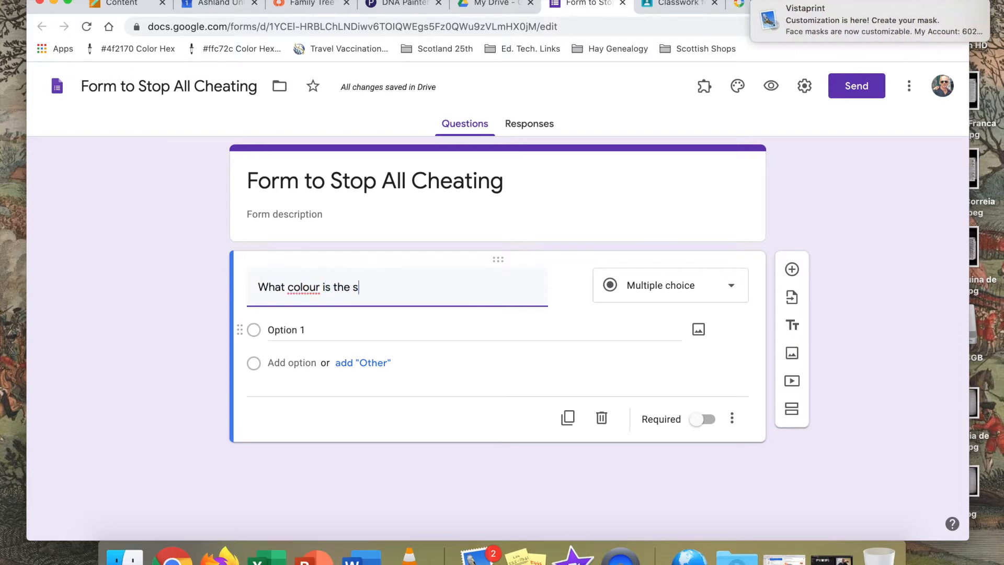
{"action": "type", "text": "ky"}
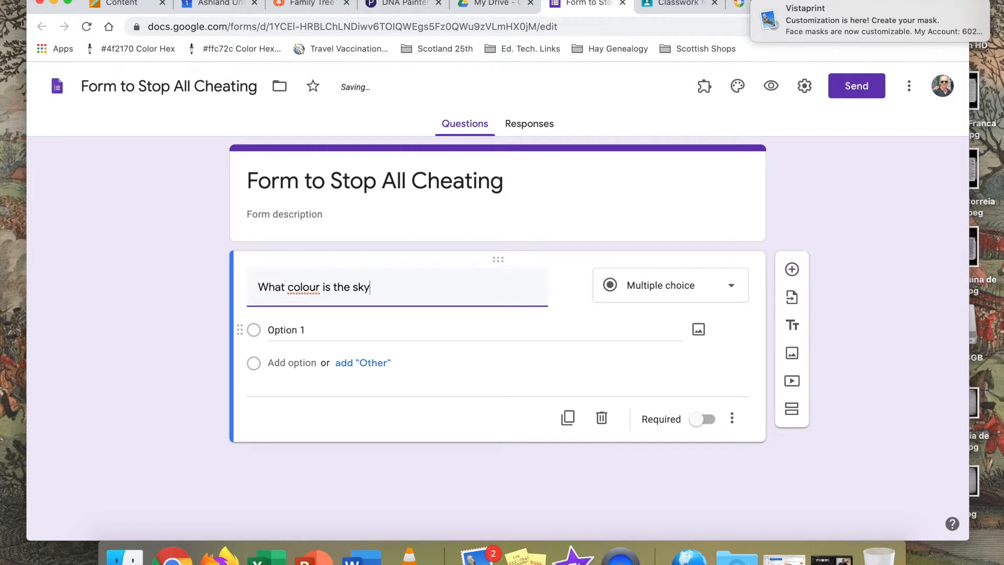
{"action": "type", "text": "?"}
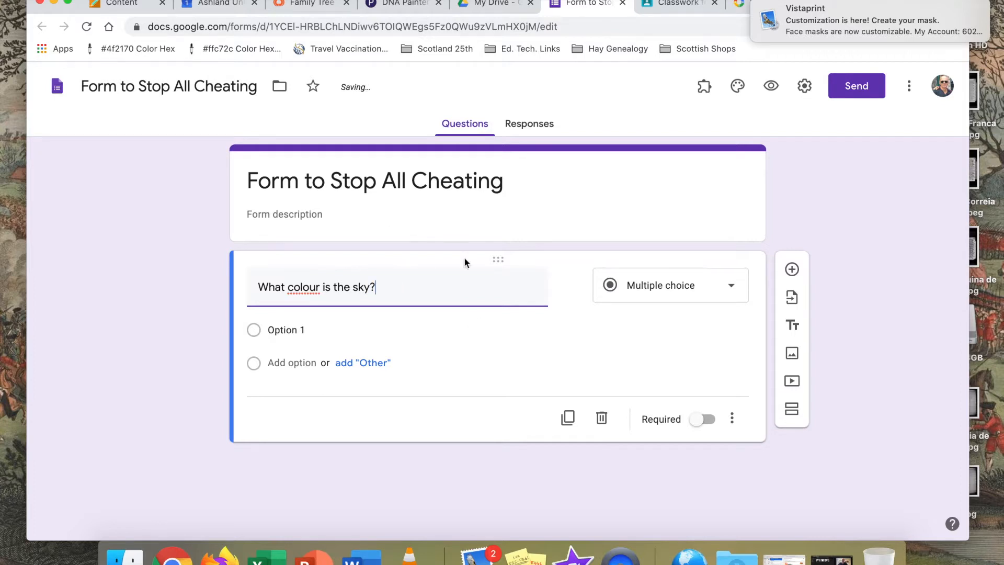
Give the question the answer options Red, Blue, Green and Pink.
{"action": "left_click", "coordinate": [292, 330]}
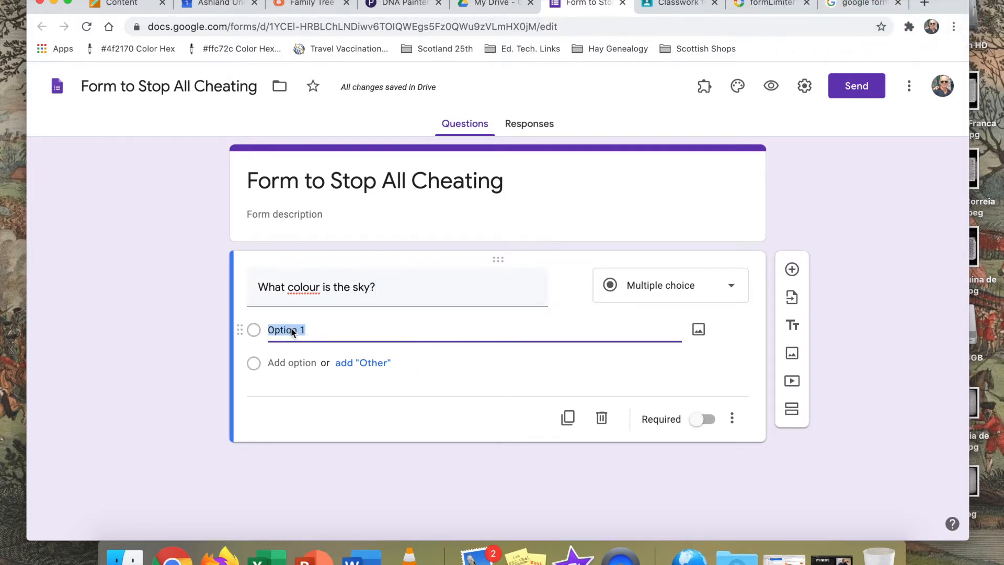
{"action": "type", "text": "Red"}
{"action": "key", "text": "Return"}
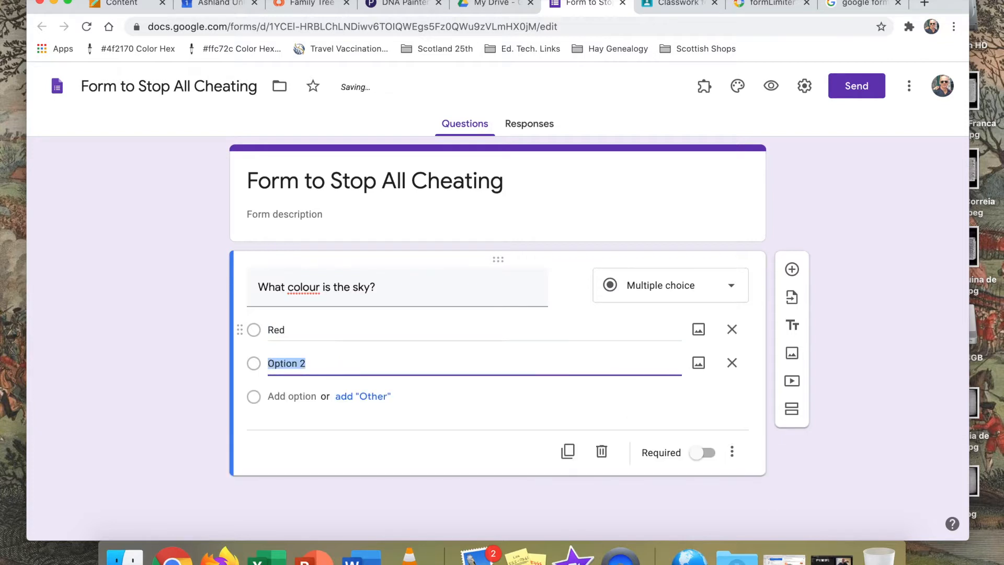
{"action": "type", "text": "Blue"}
{"action": "key", "text": "Return"}
{"action": "type", "text": "Green"}
{"action": "key", "text": "Return"}
{"action": "type", "text": "P"}
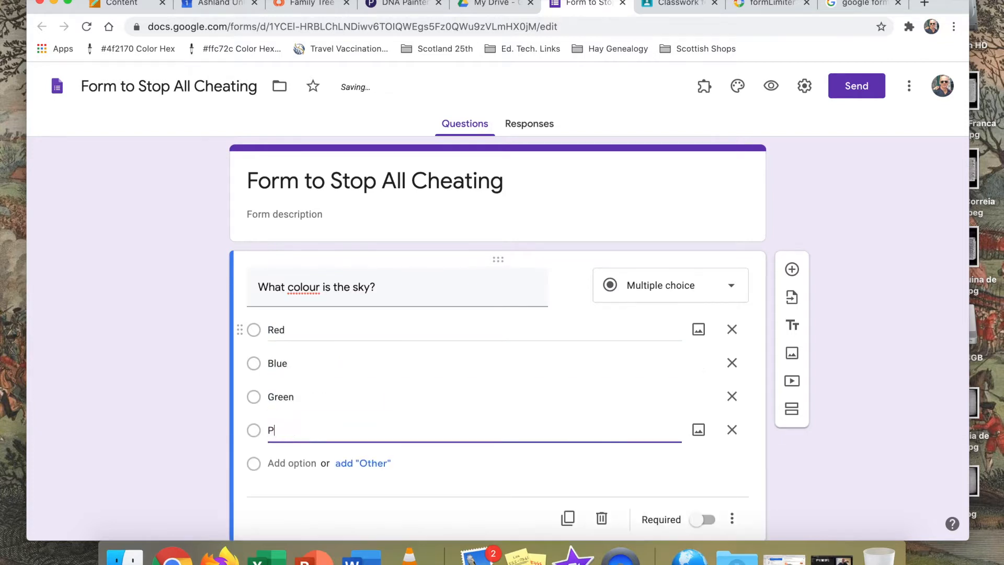
{"action": "type", "text": "ink"}
{"action": "left_click", "coordinate": [734, 476]}
Switch on Required for the sky question.
{"action": "scroll", "coordinate": [921, 410], "scroll_direction": "down", "scroll_amount": 2}
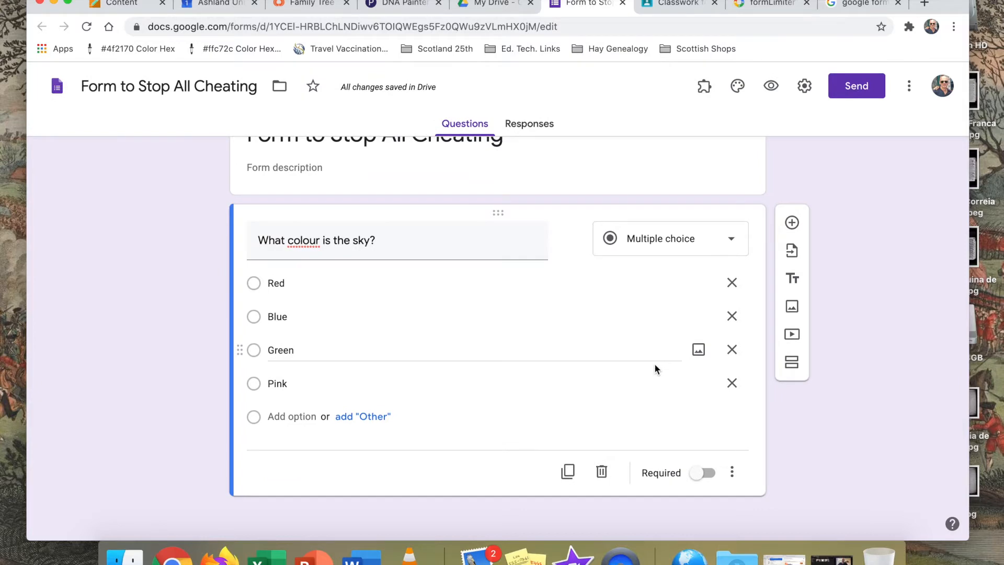
{"action": "left_click", "coordinate": [706, 475]}
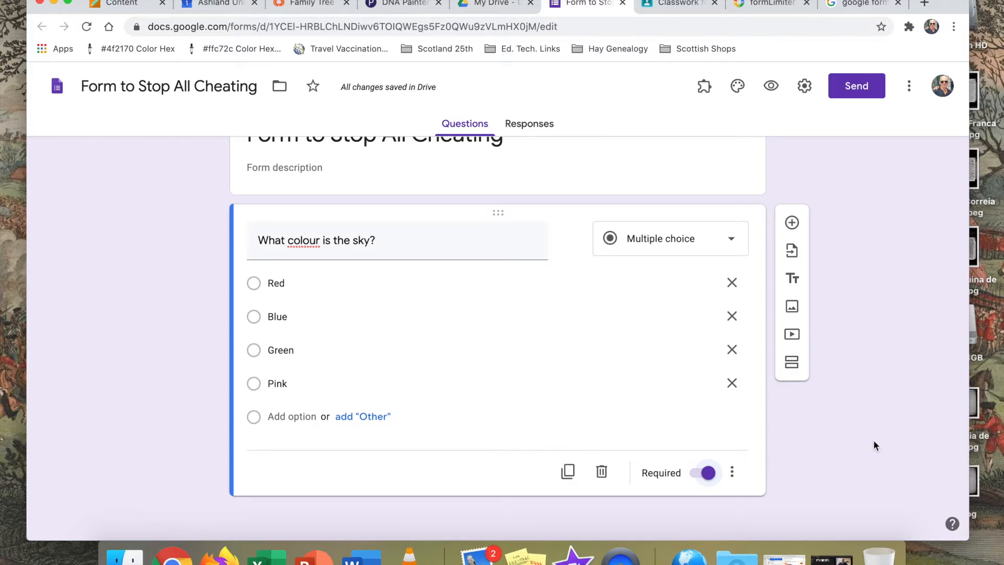
{"action": "scroll", "coordinate": [847, 416], "scroll_direction": "up", "scroll_amount": 2}
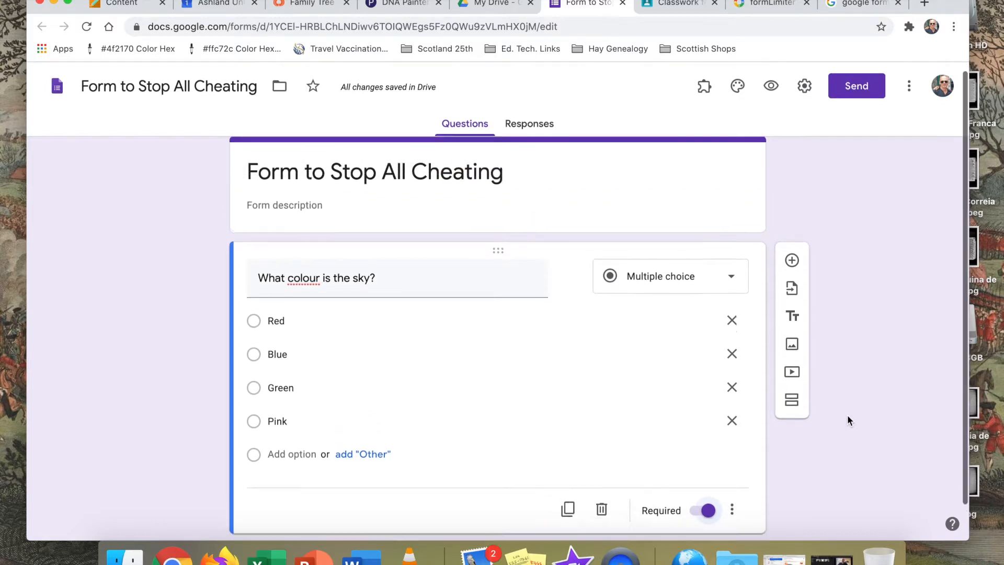
{"action": "scroll", "coordinate": [847, 416], "scroll_direction": "down", "scroll_amount": 2}
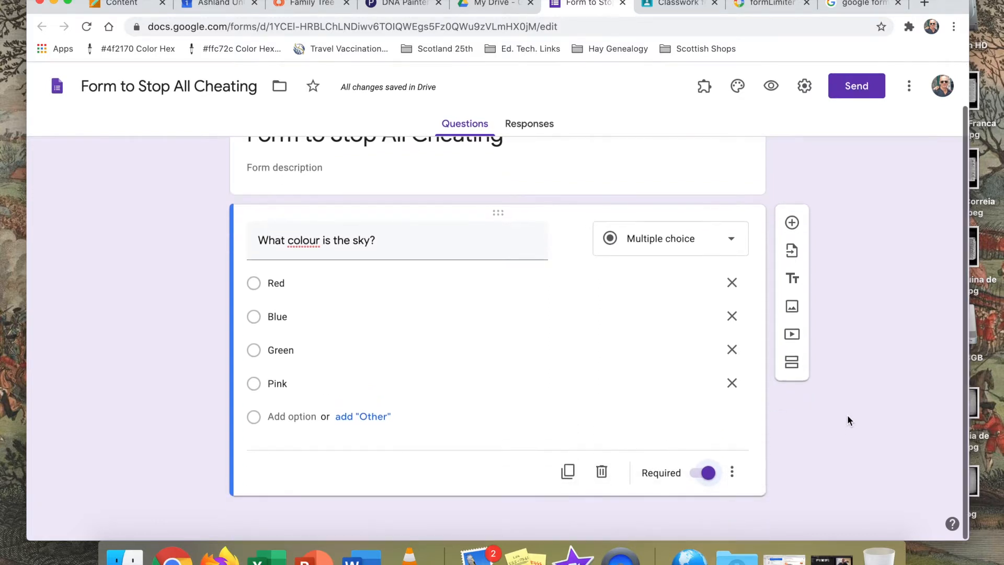
Turn on 'Make this a quiz' in the Quizzes settings and save, releasing grades immediately.
{"action": "left_click", "coordinate": [808, 89]}
{"action": "left_click", "coordinate": [627, 159]}
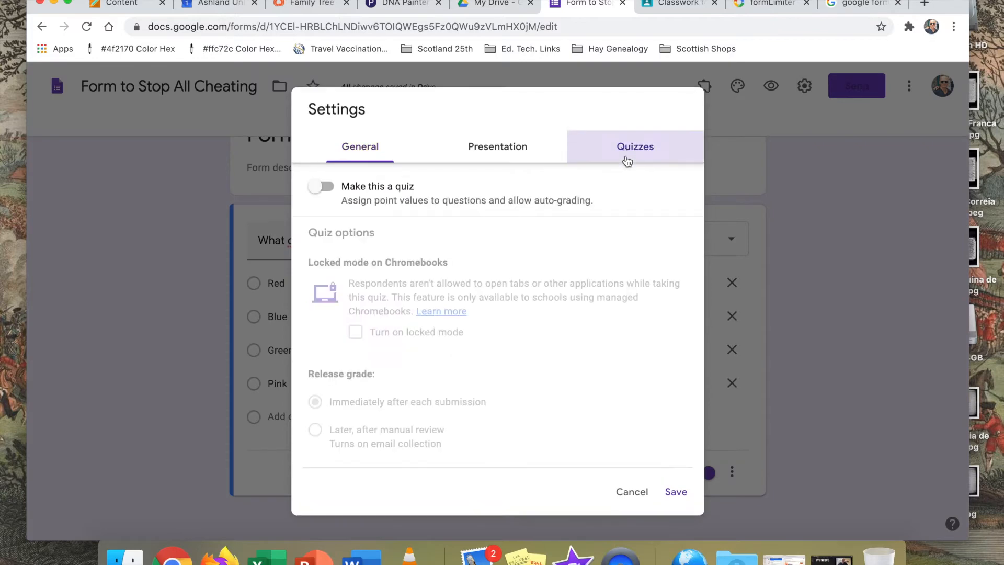
{"action": "left_click", "coordinate": [324, 187]}
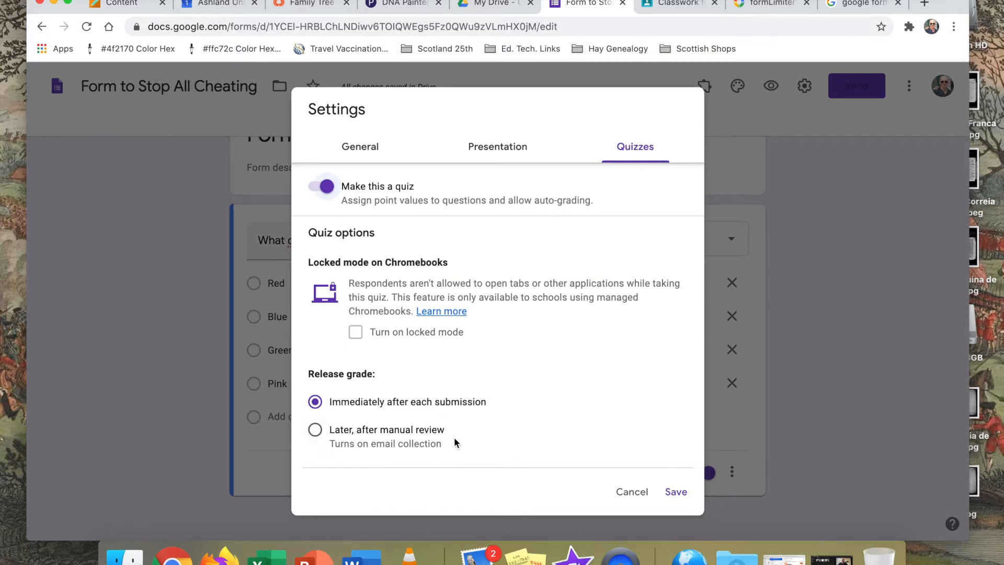
{"action": "left_click", "coordinate": [674, 492]}
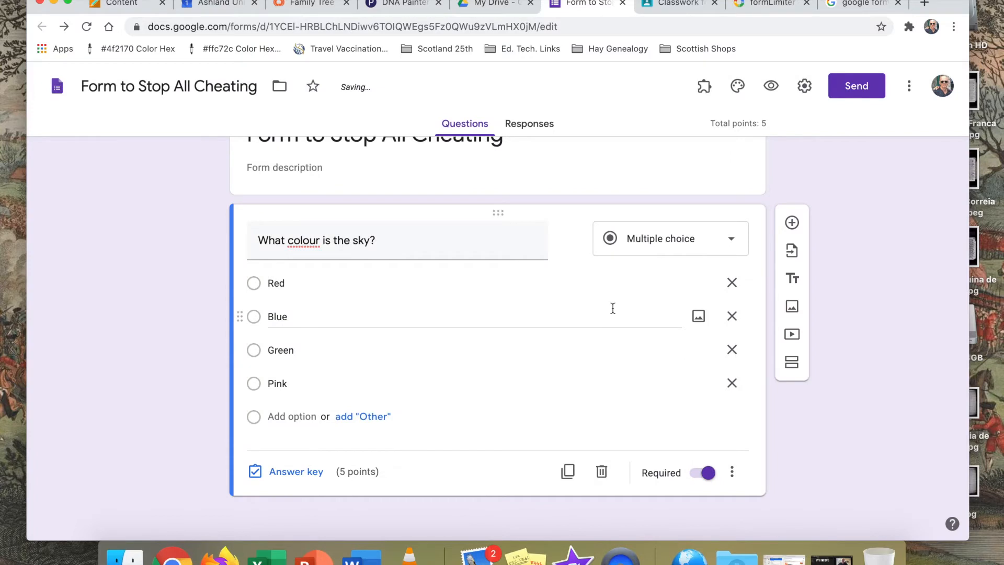
Shuffle the sky question's option order and duplicate it, confirming the copy also shuffles.
{"action": "left_click", "coordinate": [733, 473]}
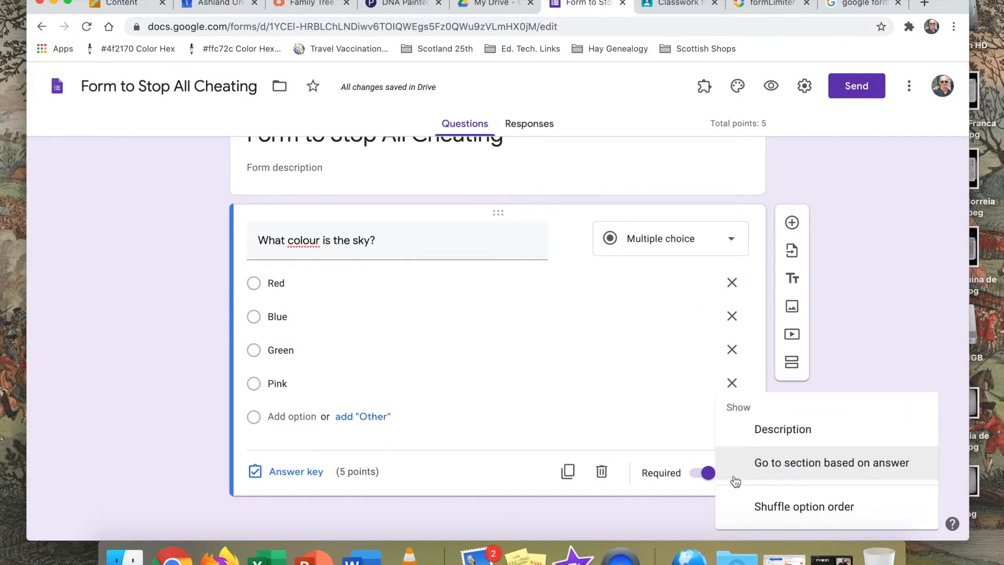
{"action": "left_click", "coordinate": [807, 510]}
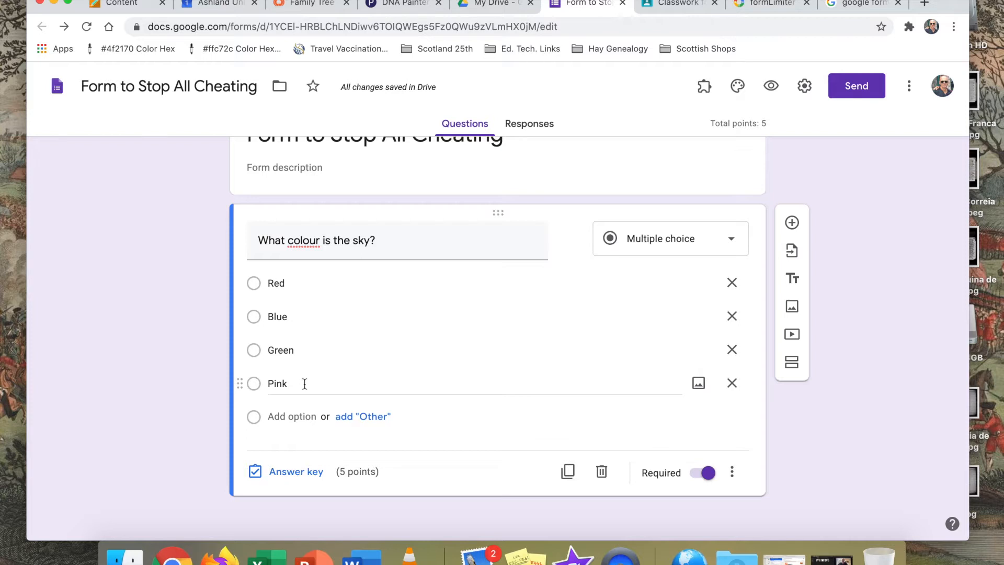
{"action": "left_click", "coordinate": [567, 473]}
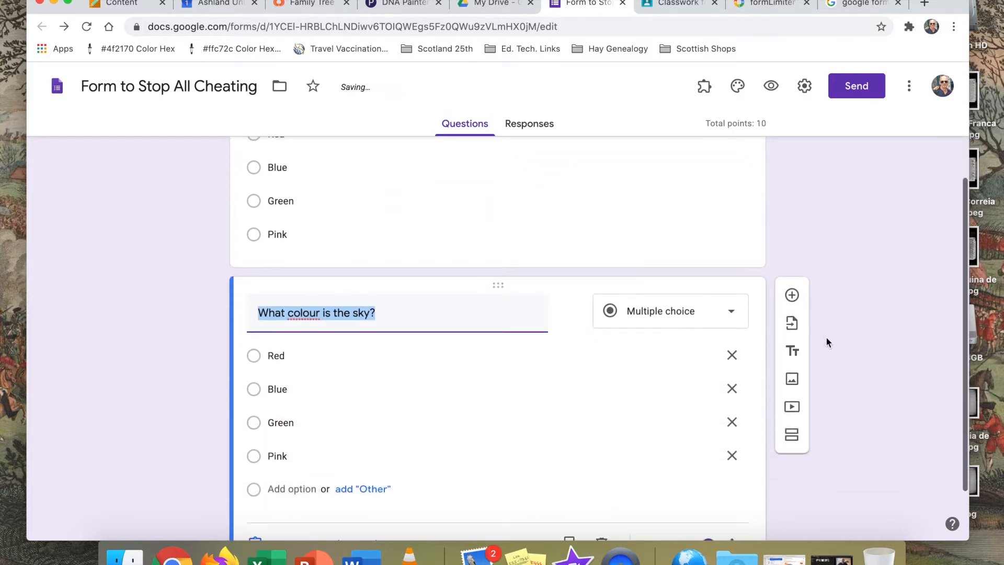
{"action": "scroll", "coordinate": [644, 388], "scroll_direction": "down", "scroll_amount": 3}
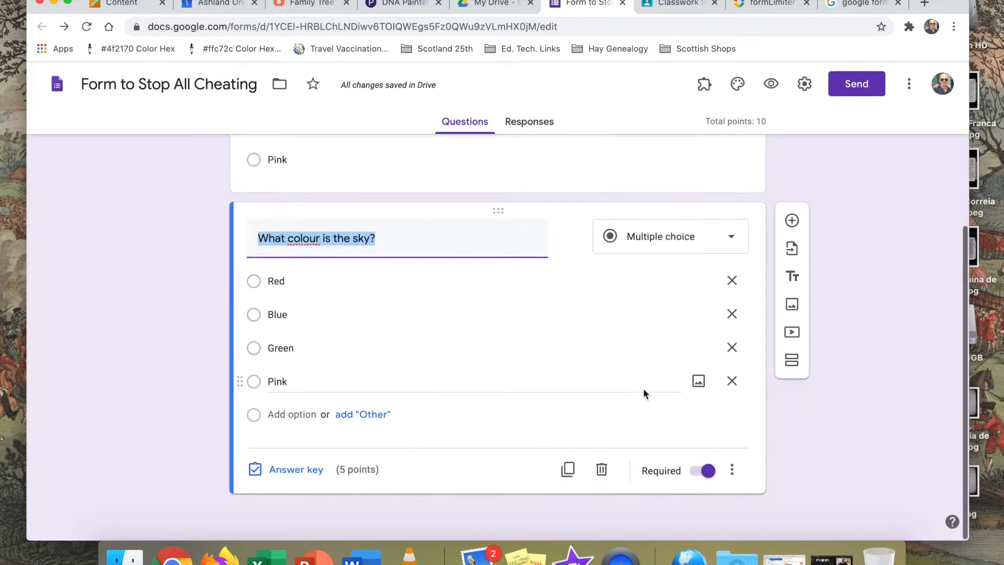
{"action": "left_click", "coordinate": [731, 472]}
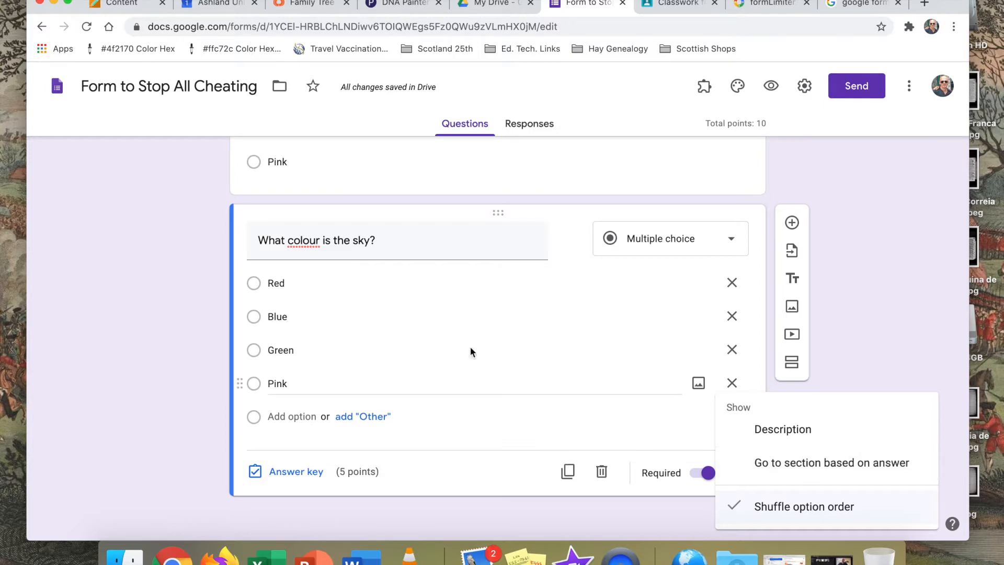
{"action": "left_click", "coordinate": [381, 238]}
Retitle the copy to ask how many days were spent at school before COVID closed it again.
{"action": "triple_click", "coordinate": [381, 237]}
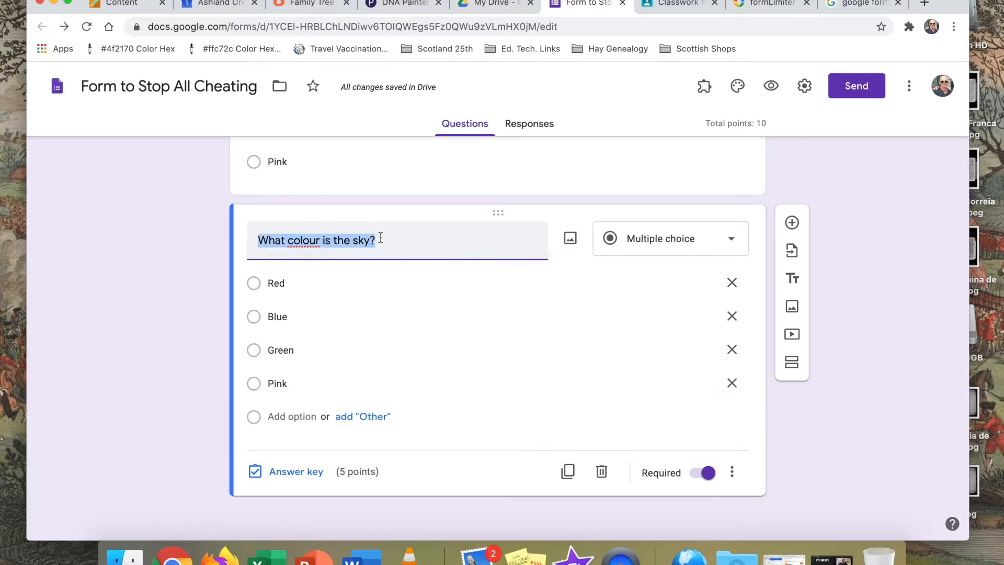
{"action": "type", "text": "H"}
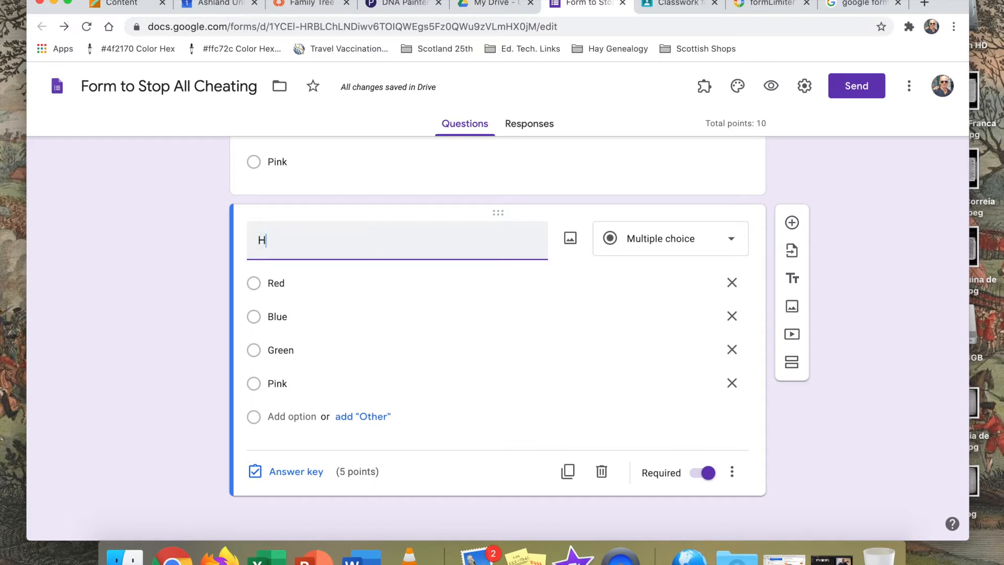
{"action": "type", "text": "ow many days did we spend "}
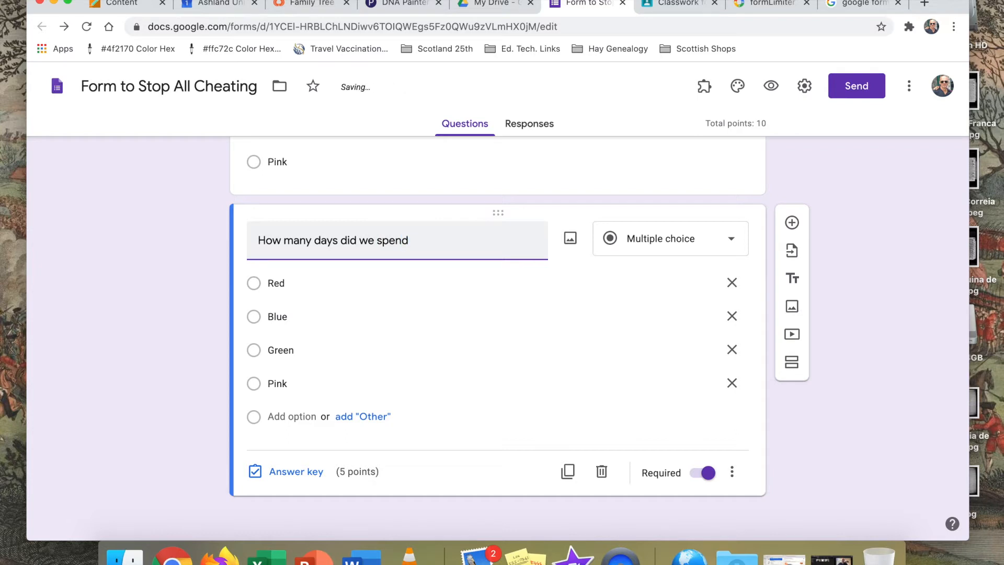
{"action": "type", "text": "back"}
{"action": "type", "text": "at school before the "}
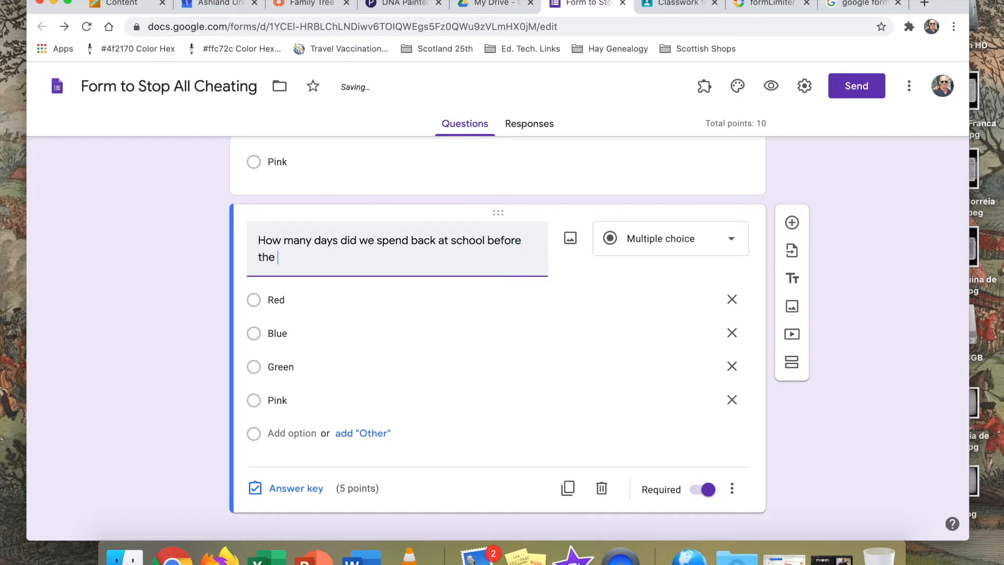
{"action": "type", "text": "COVID closed us dow"}
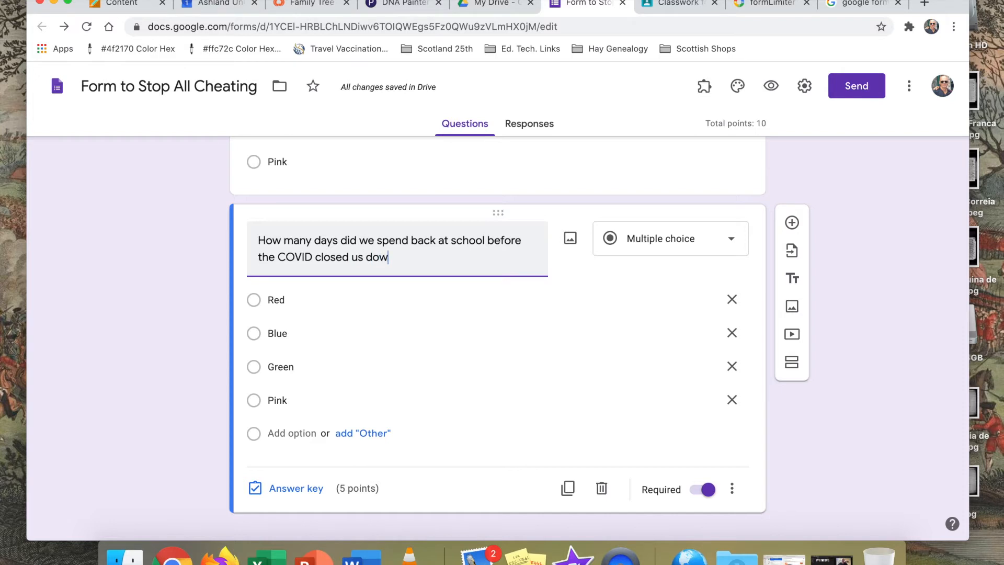
{"action": "type", "text": "n again?"}
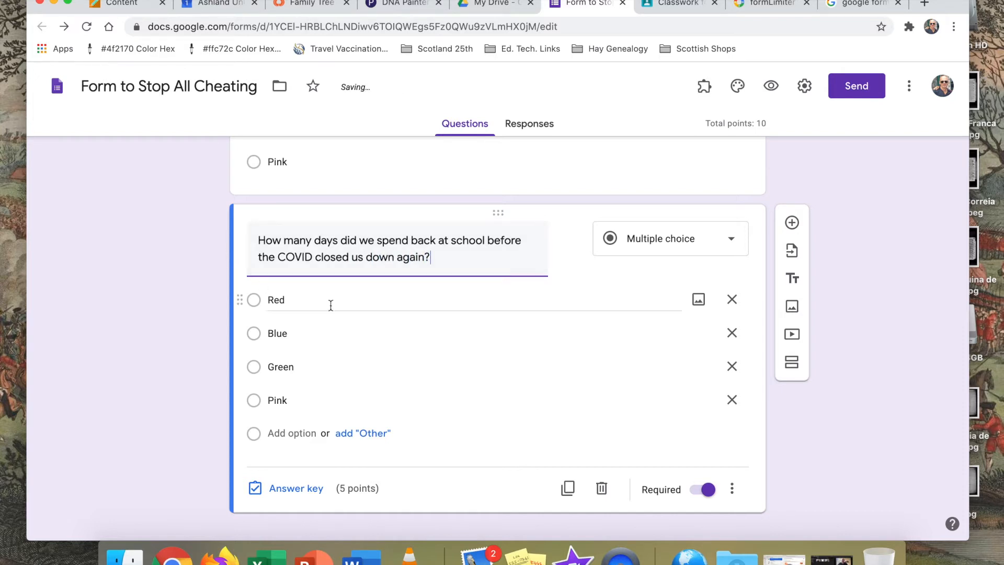
Replace the copied options Red, Blue, Green, Pink with 1, 2, 3 and 4.
{"action": "left_click", "coordinate": [289, 297]}
{"action": "type", "text": "1"}
{"action": "left_click", "coordinate": [288, 332]}
{"action": "type", "text": "2"}
{"action": "left_click", "coordinate": [285, 366]}
{"action": "type", "text": "3"}
{"action": "left_click", "coordinate": [285, 399]}
{"action": "type", "text": "4"}
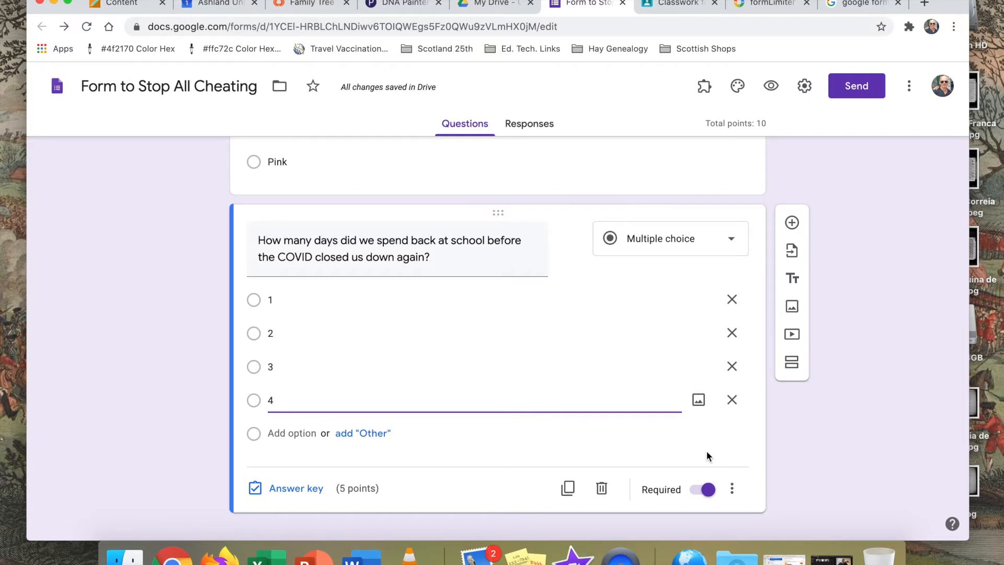
{"action": "left_click", "coordinate": [726, 428]}
{"action": "scroll", "coordinate": [638, 454], "scroll_direction": "up", "scroll_amount": 3}
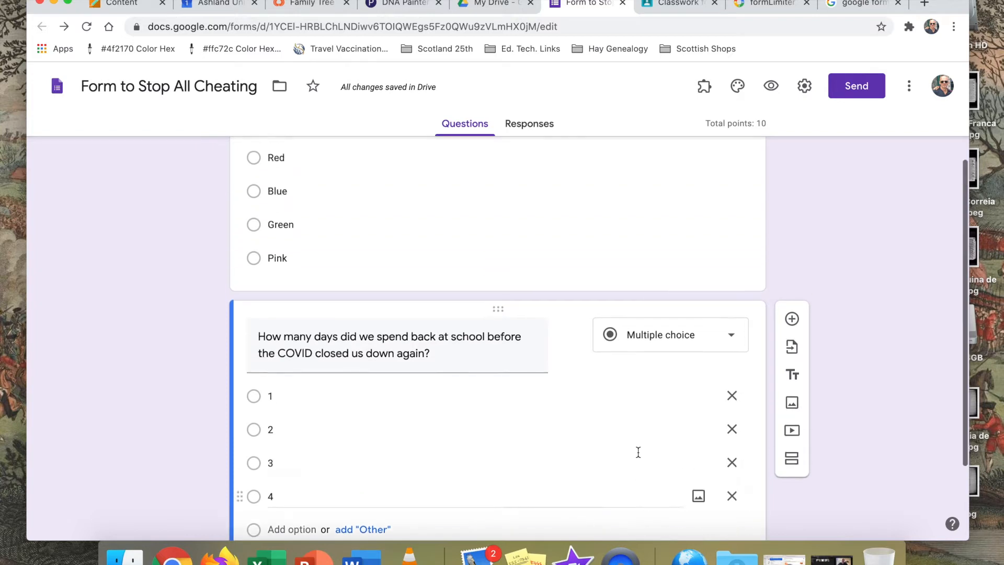
In the sky question's answer key, mark Blue correct and set it to 1 point.
{"action": "left_click", "coordinate": [489, 298]}
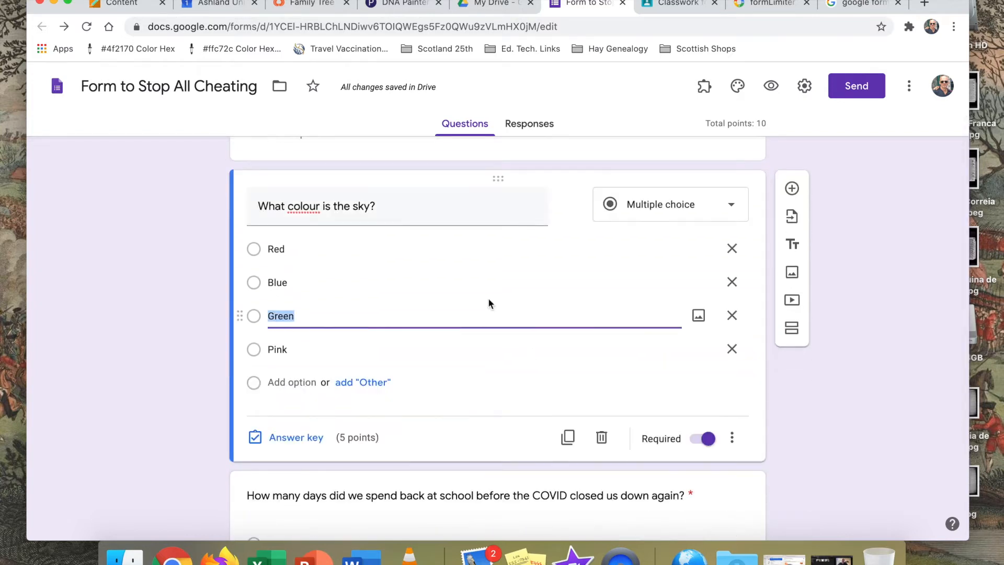
{"action": "left_click", "coordinate": [305, 438]}
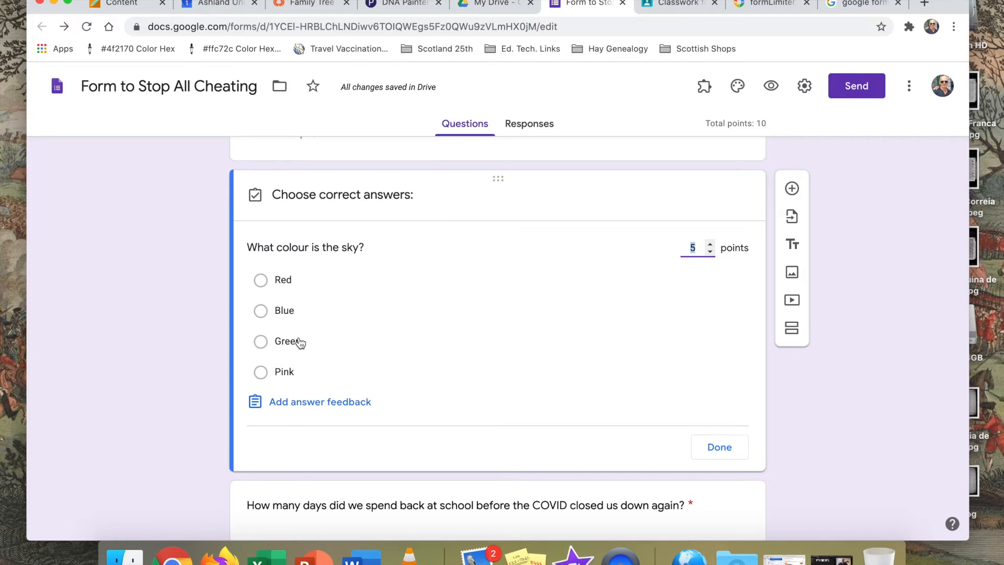
{"action": "left_click", "coordinate": [261, 311]}
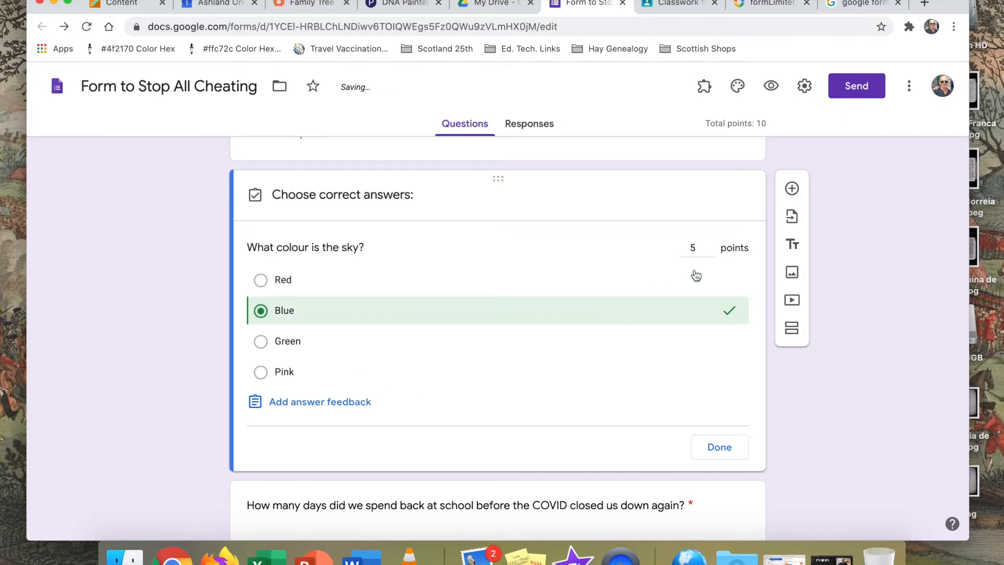
{"action": "left_click", "coordinate": [704, 248]}
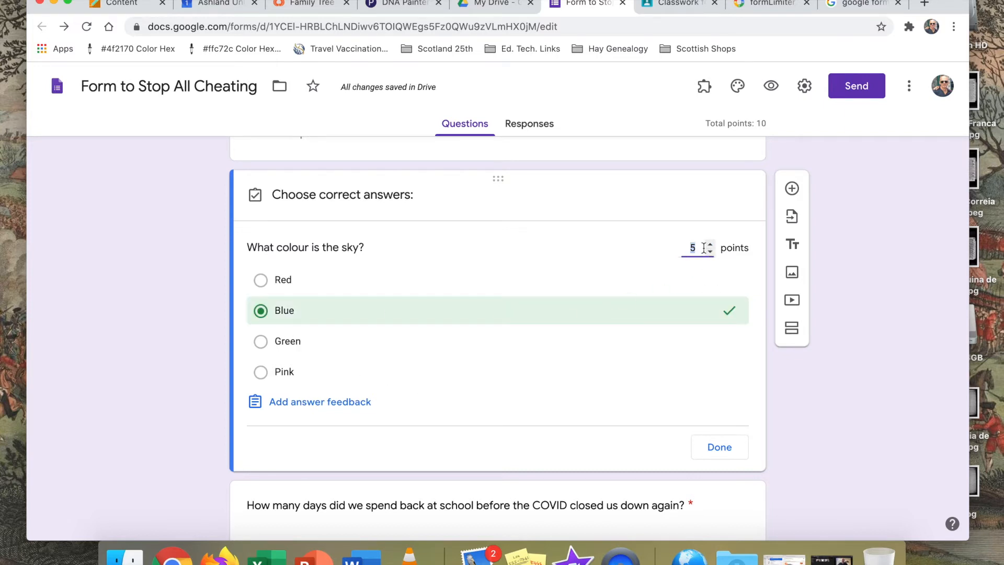
{"action": "type", "text": "1"}
{"action": "key", "text": "BackSpace"}
{"action": "key", "text": "BackSpace"}
{"action": "type", "text": "1"}
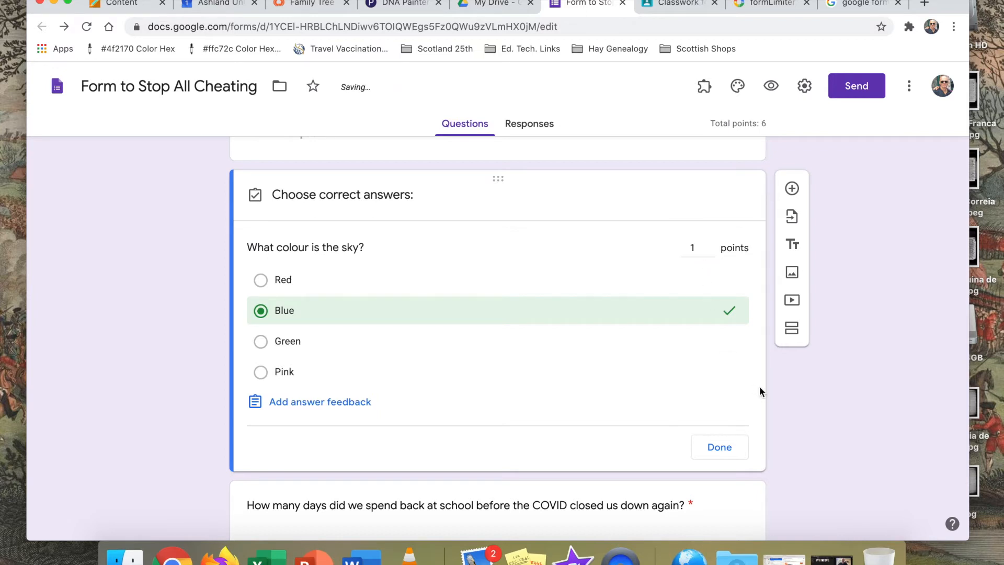
{"action": "left_click", "coordinate": [729, 444]}
{"action": "scroll", "coordinate": [724, 375], "scroll_direction": "down", "scroll_amount": 4}
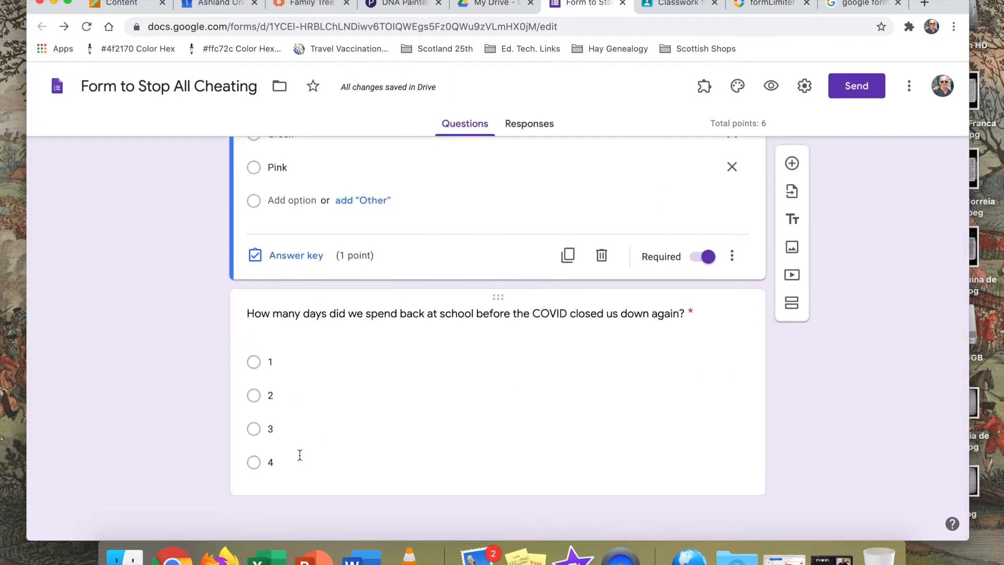
In the COVID question's answer key, mark 1 and 4 correct, worth 1 point.
{"action": "left_click", "coordinate": [254, 463]}
{"action": "scroll", "coordinate": [676, 420], "scroll_direction": "down", "scroll_amount": 1}
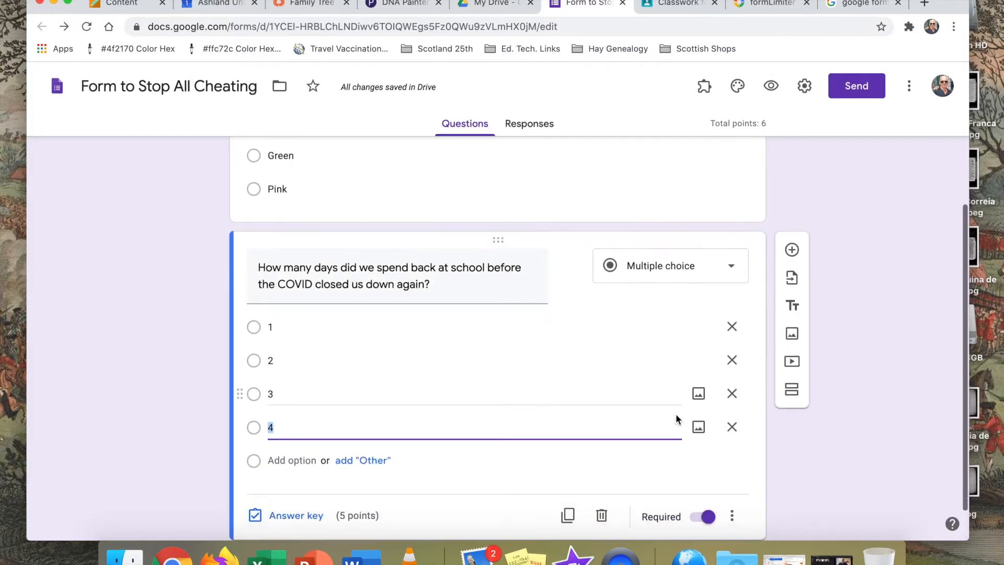
{"action": "scroll", "coordinate": [677, 419], "scroll_direction": "down", "scroll_amount": 1}
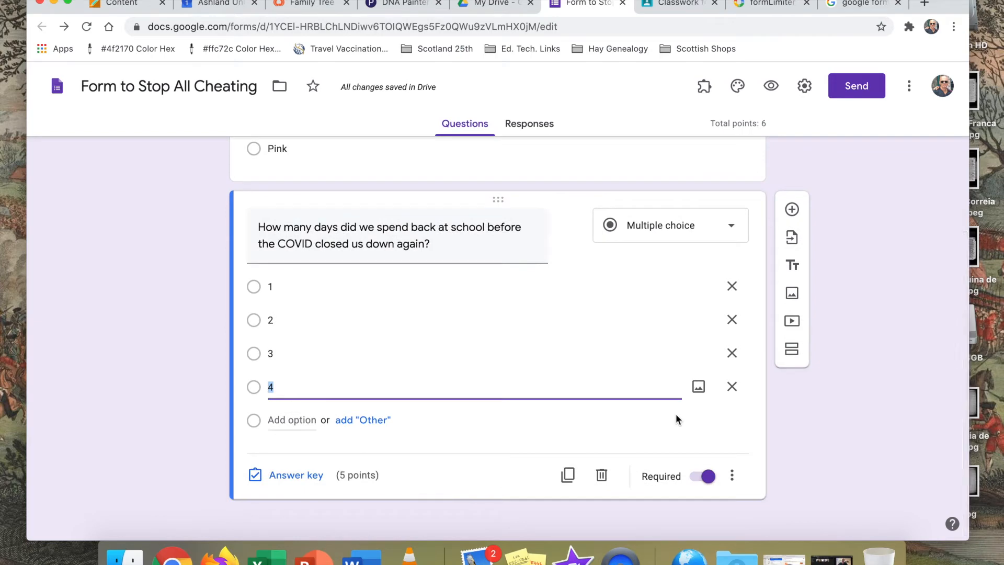
{"action": "left_click", "coordinate": [289, 475]}
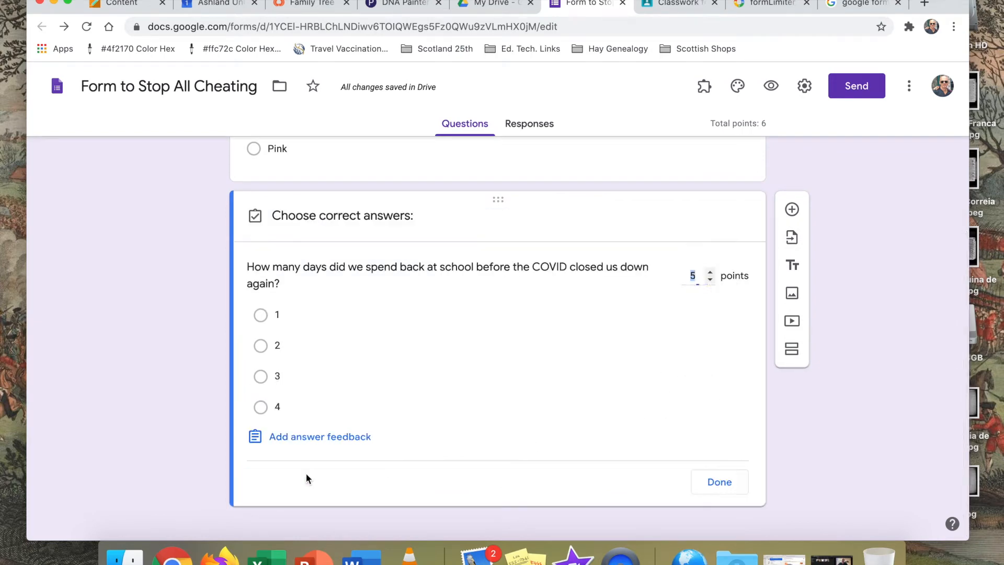
{"action": "left_click", "coordinate": [260, 407]}
{"action": "left_click_drag", "start_coordinate": [696, 277], "coordinate": [680, 275]}
{"action": "type", "text": "1"}
{"action": "left_click", "coordinate": [671, 326]}
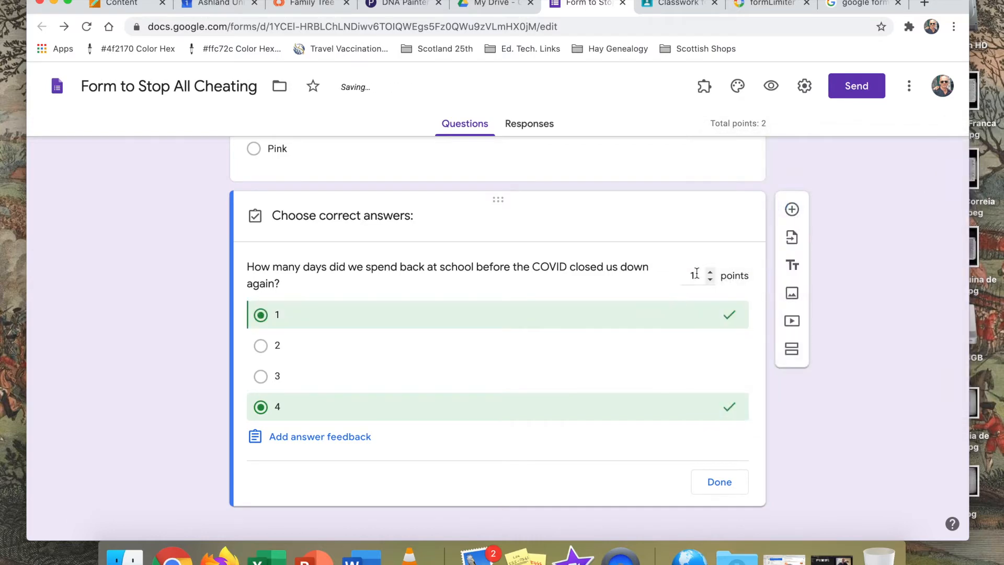
{"action": "left_click", "coordinate": [716, 487]}
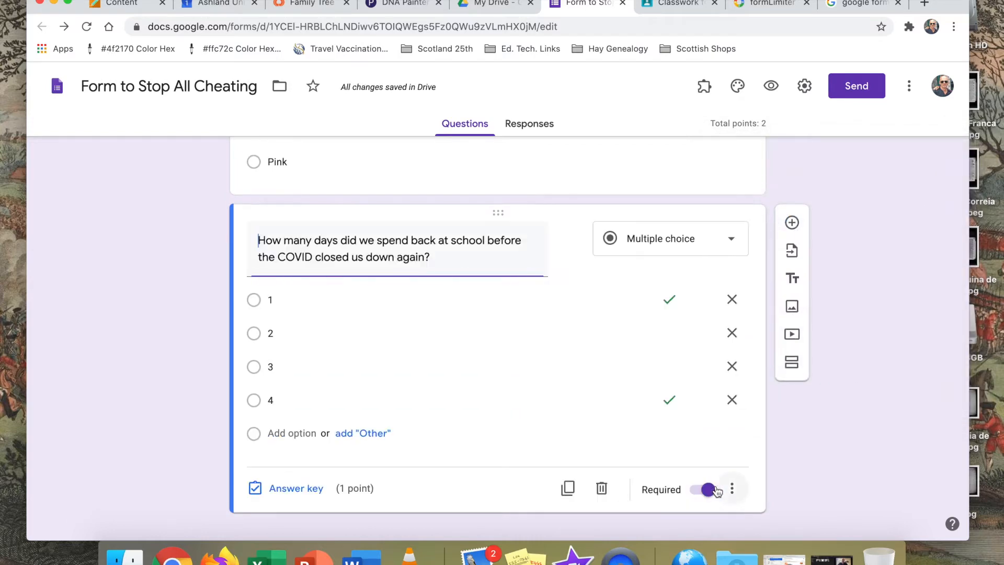
{"action": "scroll", "coordinate": [926, 410], "scroll_direction": "up", "scroll_amount": 5}
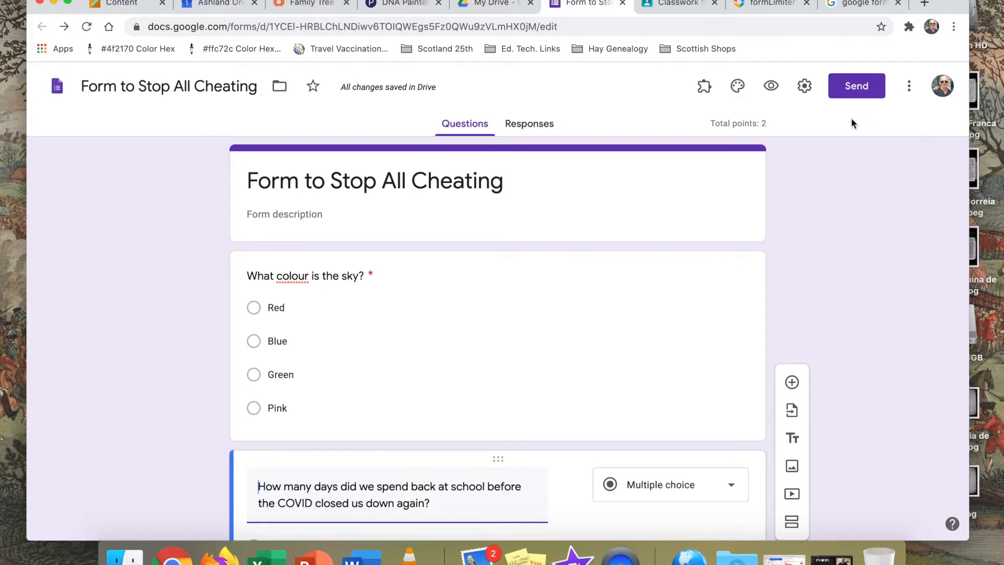
Tick Limit to 1 response in the form's General settings.
{"action": "left_click", "coordinate": [805, 89]}
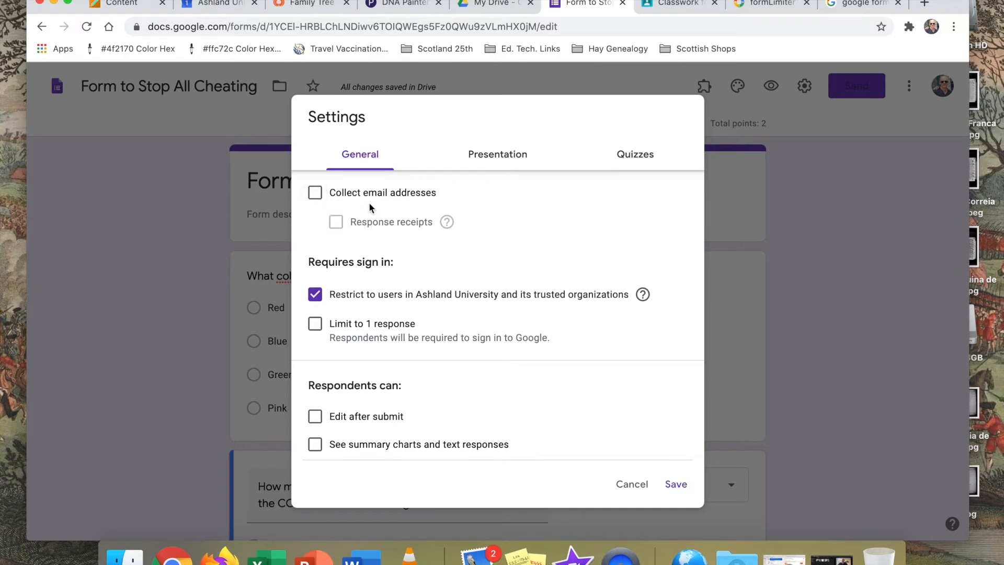
{"action": "scroll", "coordinate": [525, 211], "scroll_direction": "down", "scroll_amount": 1}
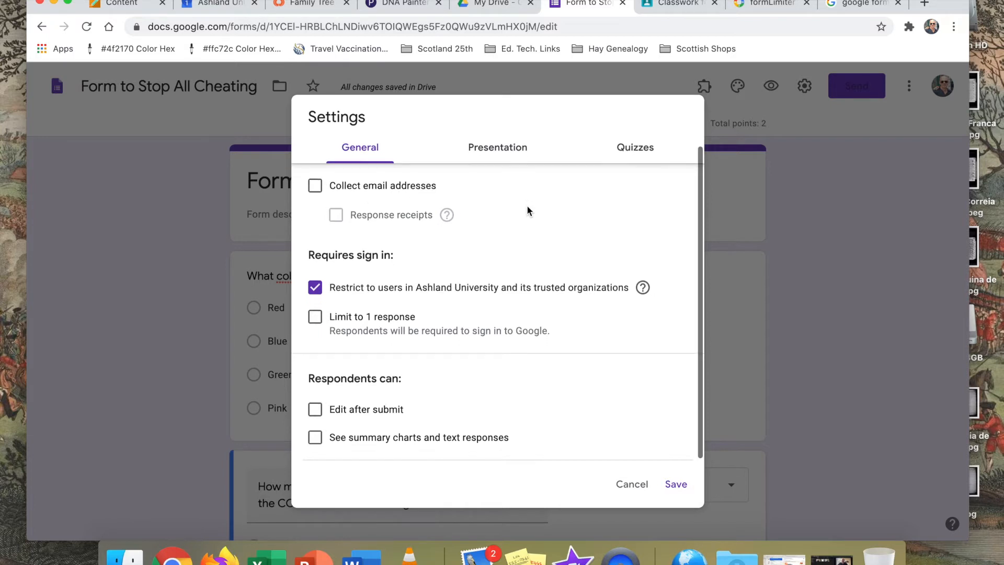
{"action": "left_click", "coordinate": [316, 318]}
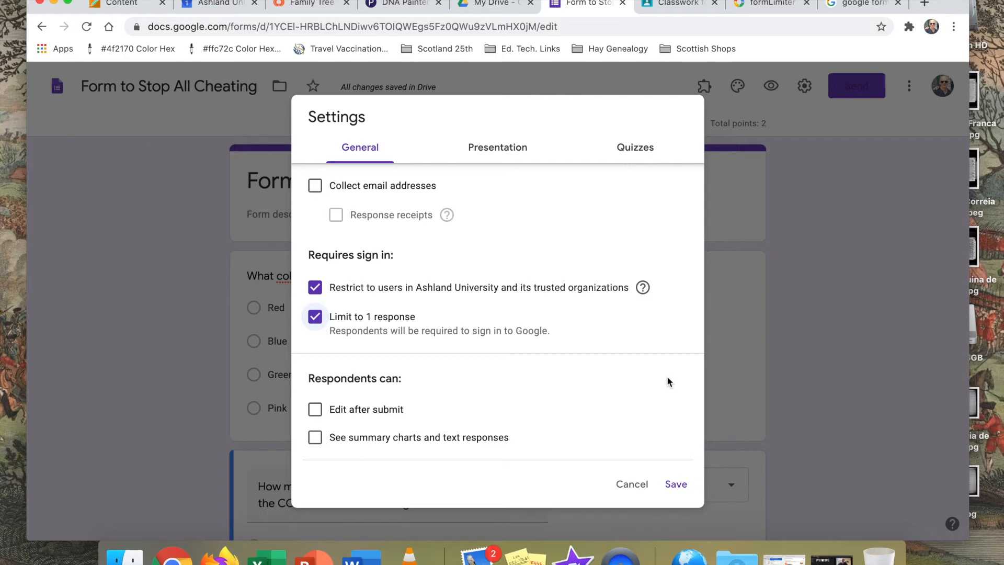
{"action": "scroll", "coordinate": [667, 377], "scroll_direction": "down", "scroll_amount": 1}
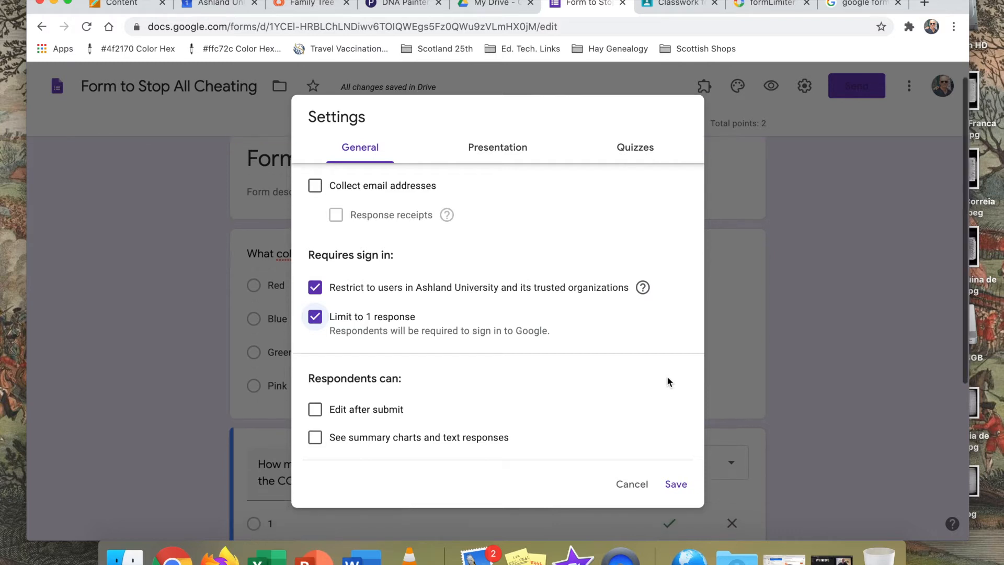
{"action": "scroll", "coordinate": [667, 377], "scroll_direction": "up", "scroll_amount": 1}
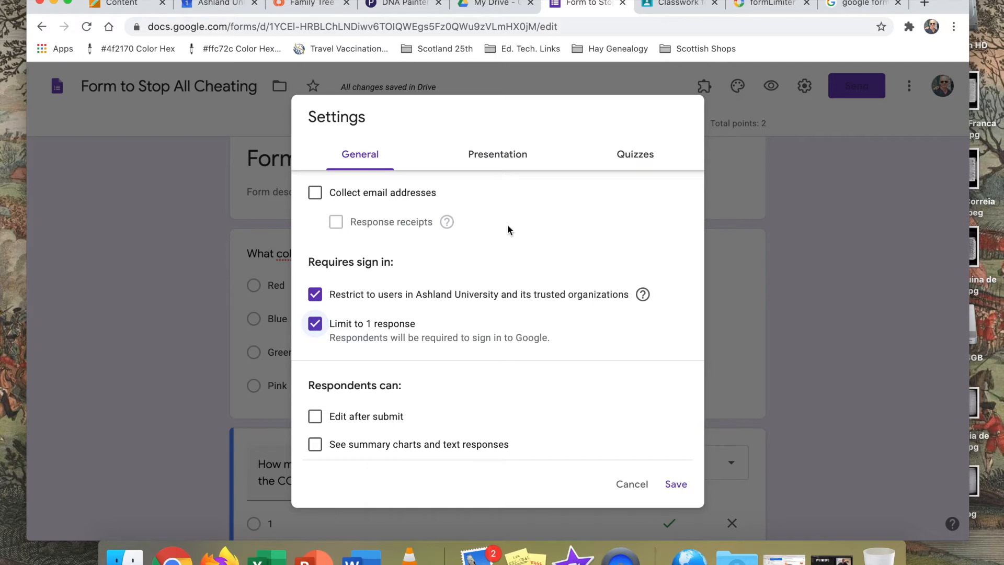
Turn on Shuffle question order in Presentation settings, save, and switch to the formLimiter page.
{"action": "left_click", "coordinate": [510, 157]}
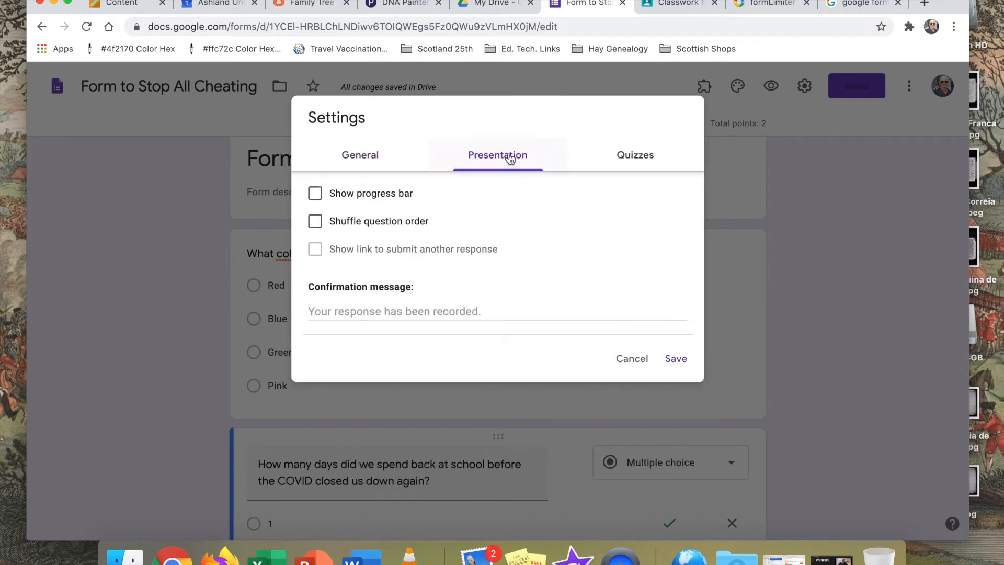
{"action": "left_click", "coordinate": [316, 224]}
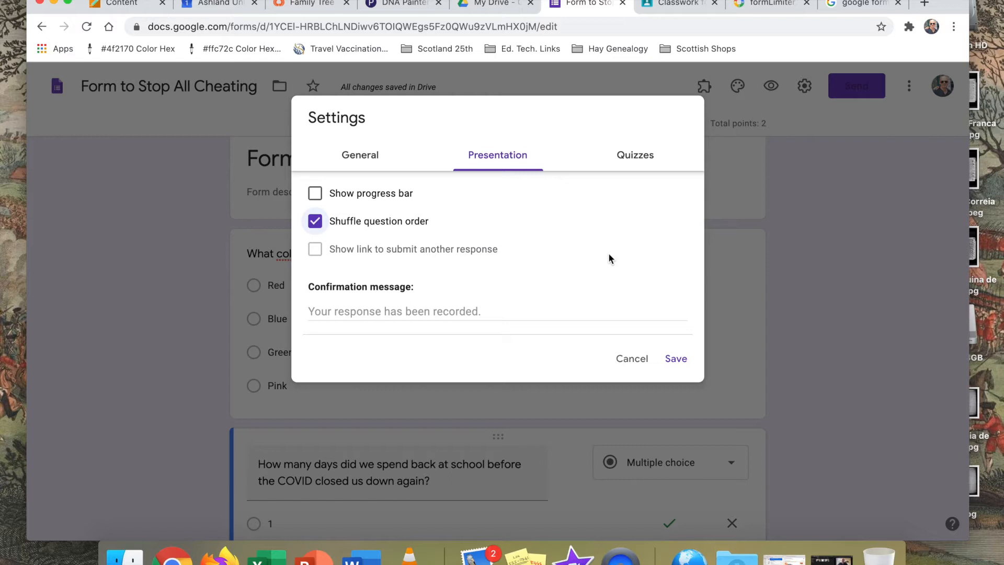
{"action": "left_click", "coordinate": [676, 359]}
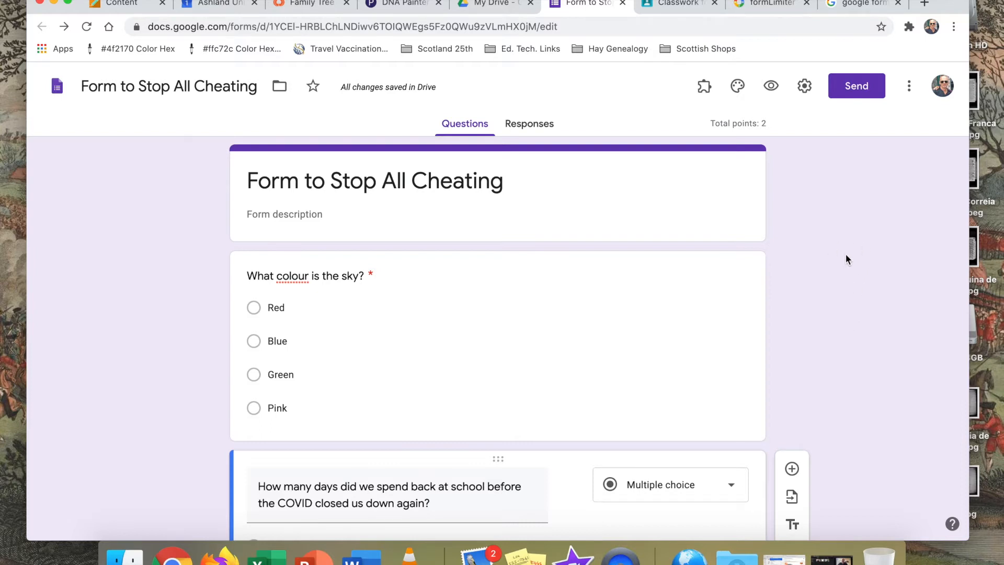
{"action": "left_click", "coordinate": [769, 3]}
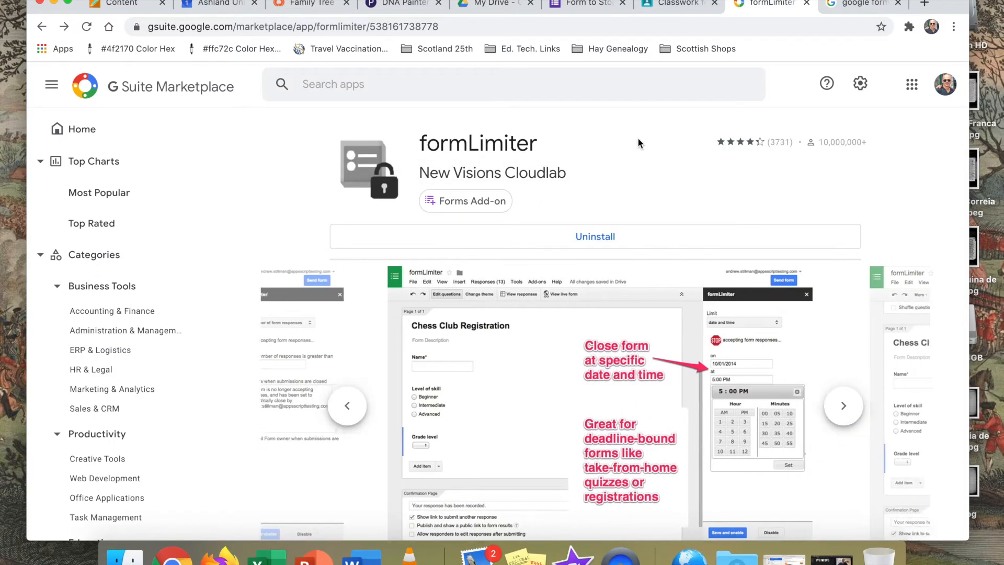
Go back from the formLimiter listing to the Form to Stop All Cheating tab.
{"action": "left_click", "coordinate": [587, 5]}
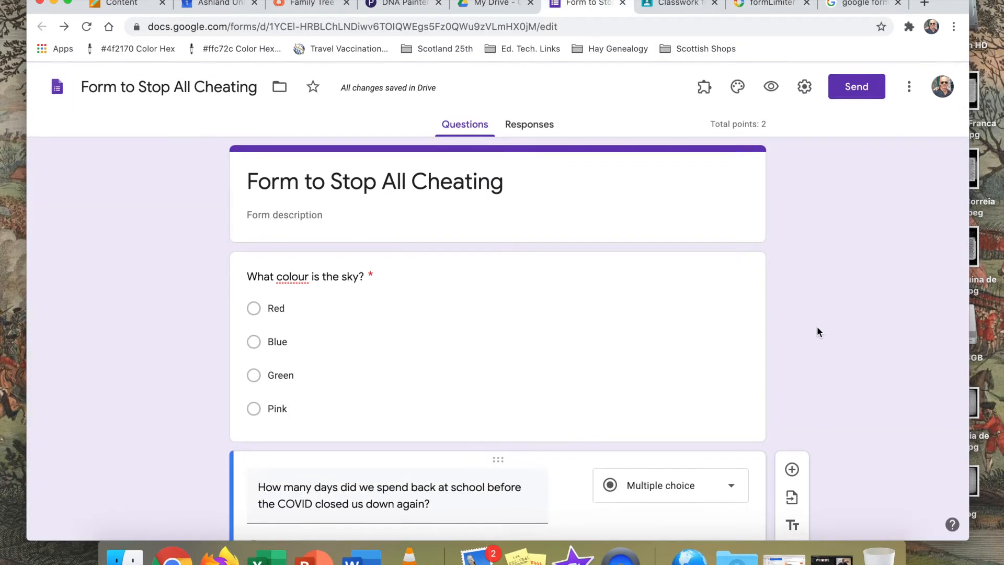
Open the formLimiter add-on and choose a date and time response limit.
{"action": "left_click", "coordinate": [704, 92]}
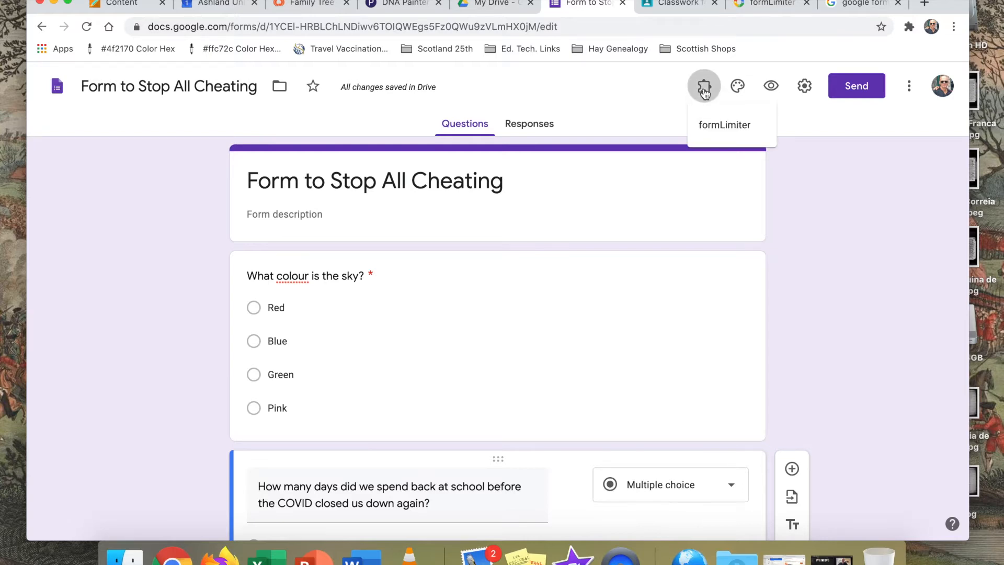
{"action": "left_click", "coordinate": [721, 124]}
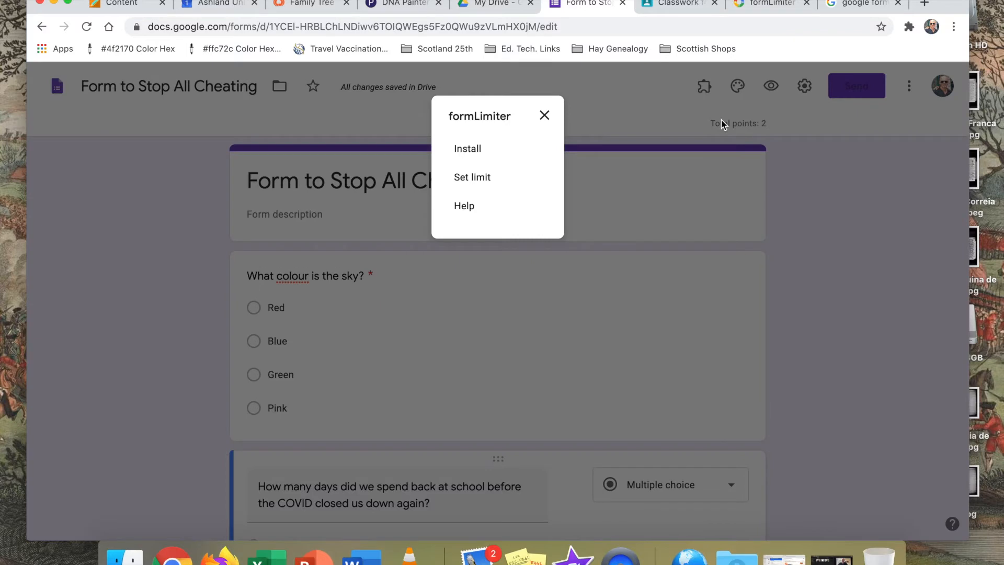
{"action": "left_click", "coordinate": [478, 177]}
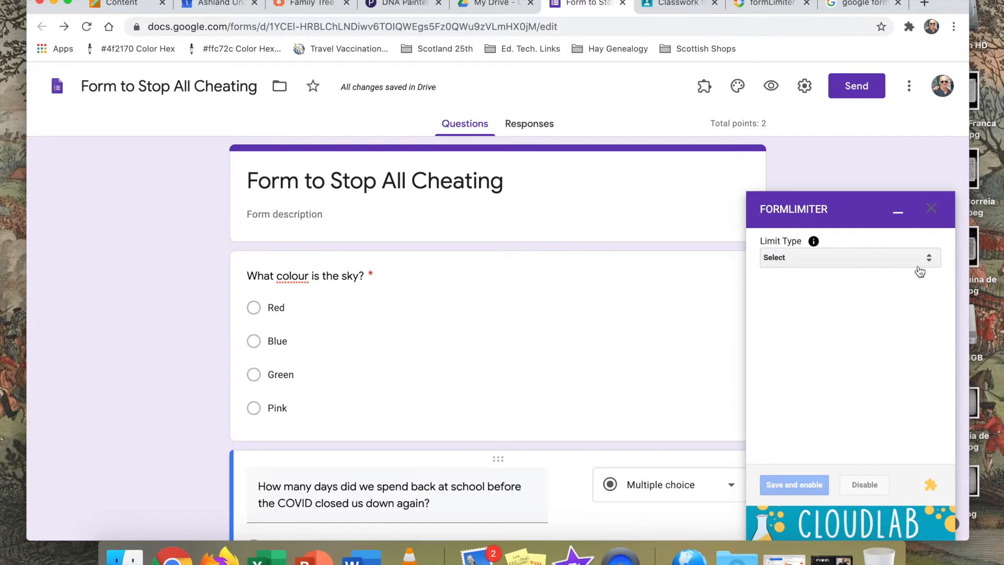
{"action": "left_click", "coordinate": [927, 261]}
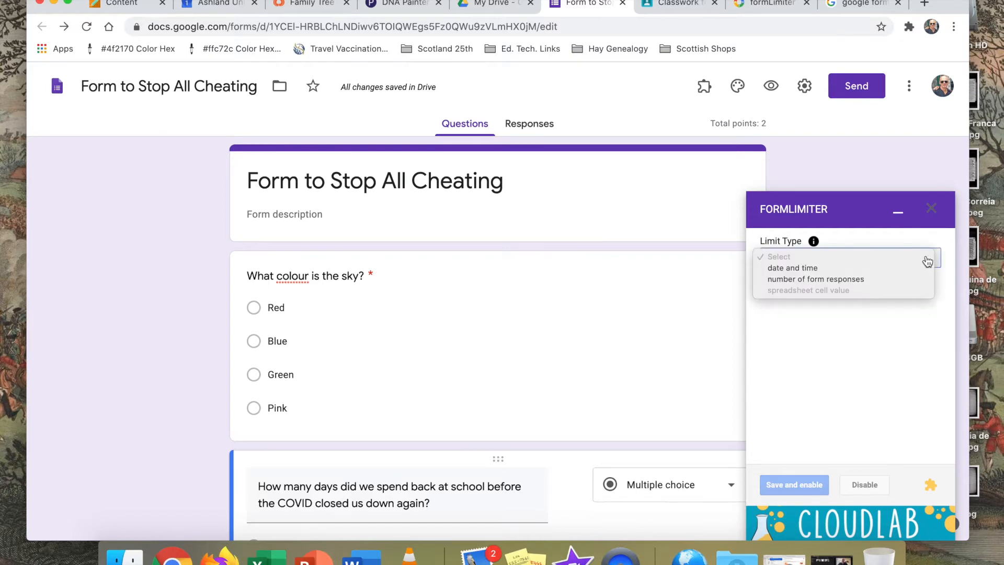
{"action": "left_click", "coordinate": [797, 268]}
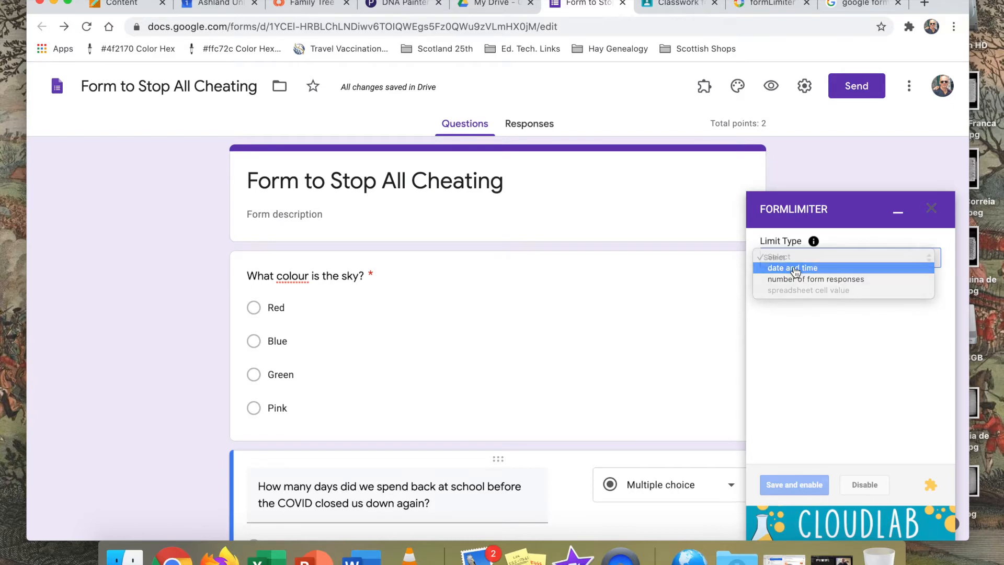
Set closing to 08/03/2020 at 3:30 AM, save and enable, then go to Classroom's Classwork.
{"action": "left_click", "coordinate": [805, 320]}
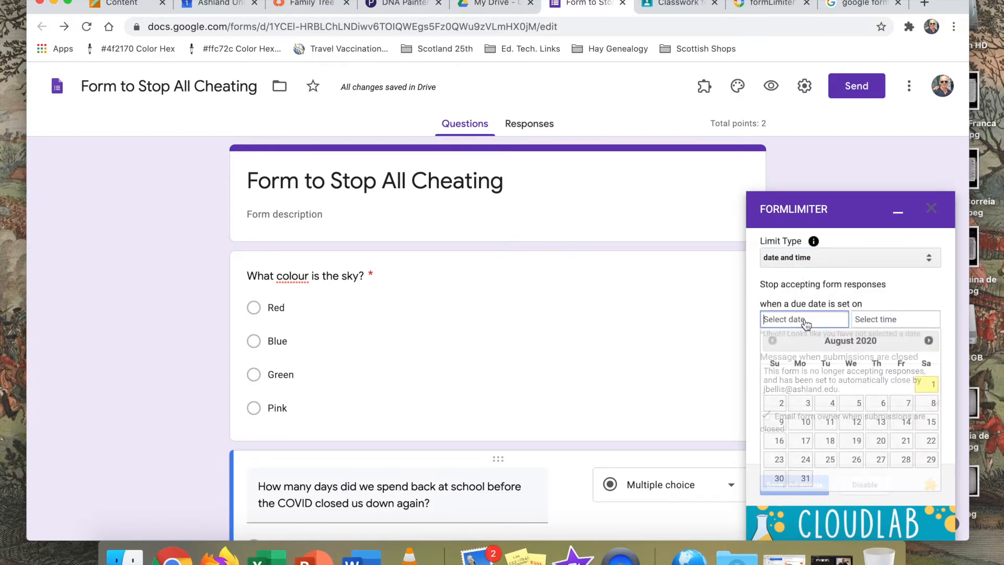
{"action": "left_click", "coordinate": [799, 400]}
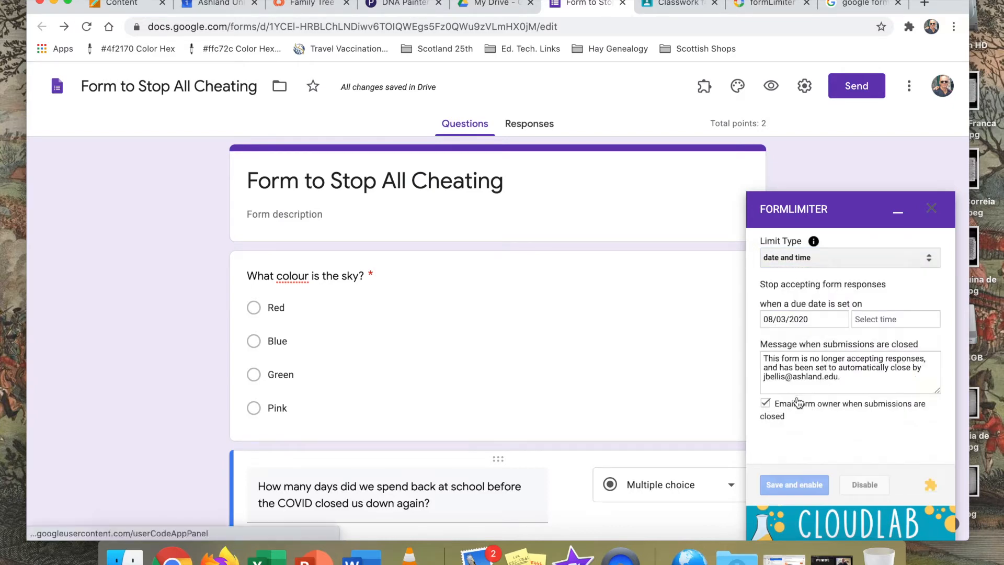
{"action": "left_click", "coordinate": [882, 322]}
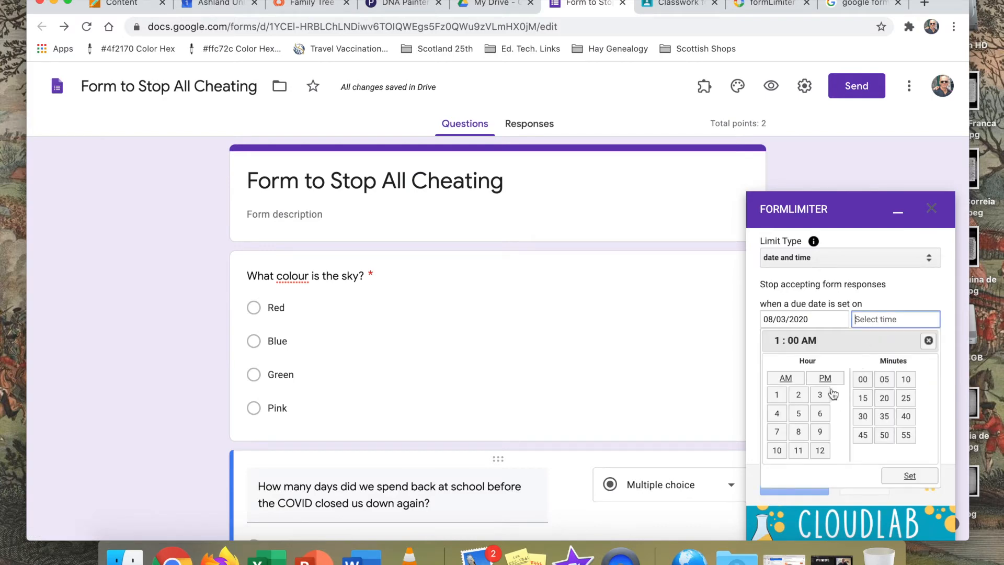
{"action": "left_click", "coordinate": [820, 397]}
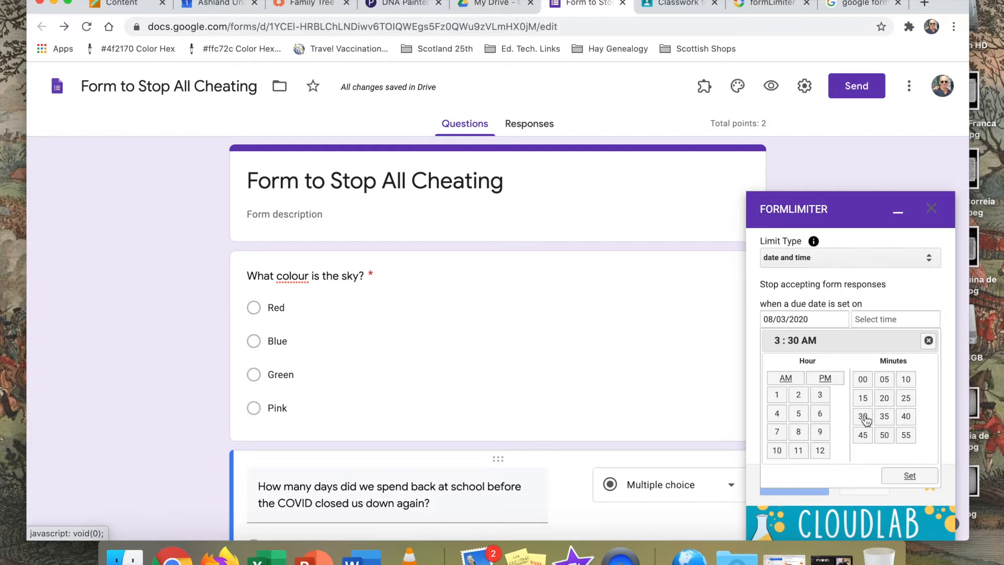
{"action": "left_click", "coordinate": [914, 476]}
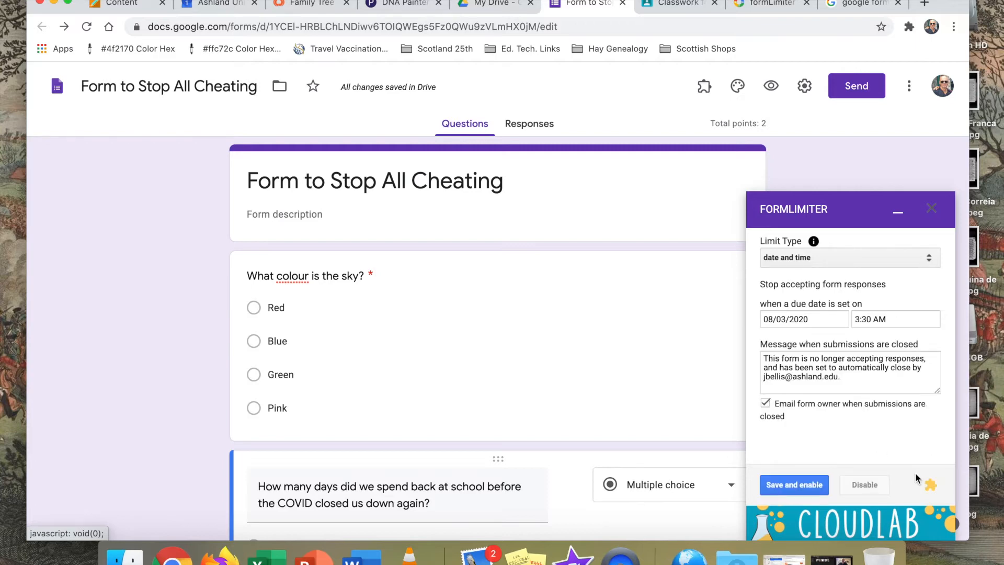
{"action": "left_click", "coordinate": [794, 486]}
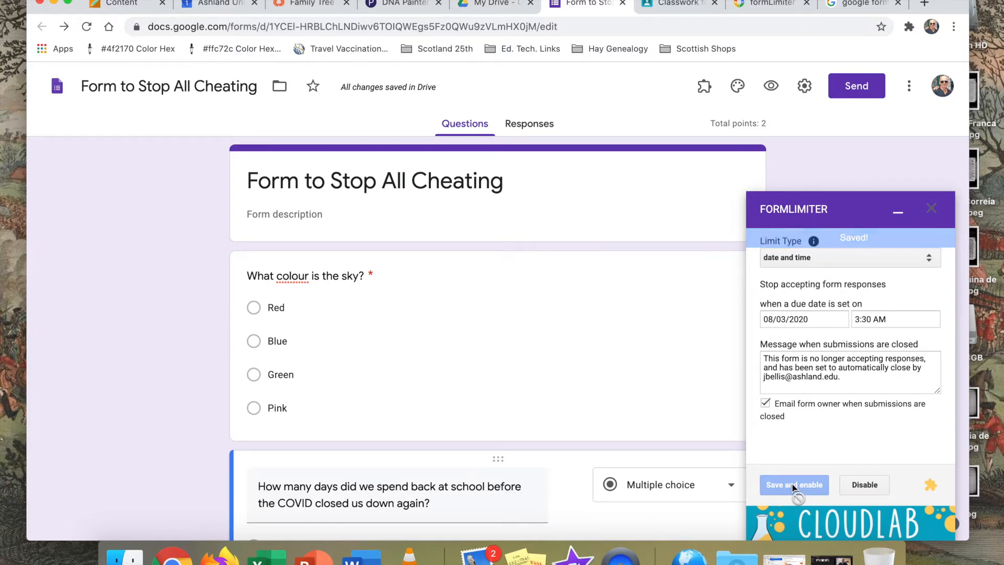
{"action": "left_click", "coordinate": [934, 210]}
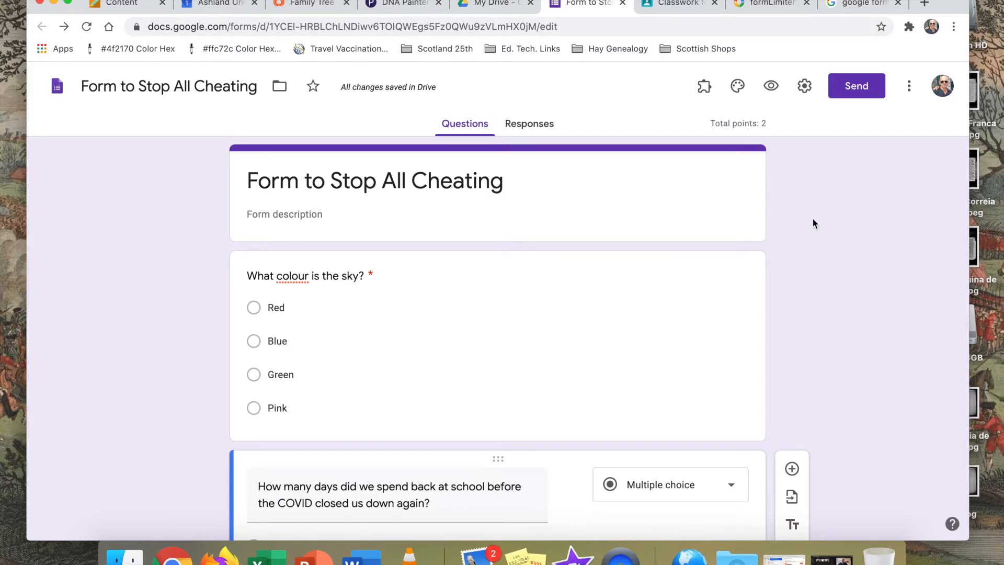
{"action": "left_click", "coordinate": [671, 5]}
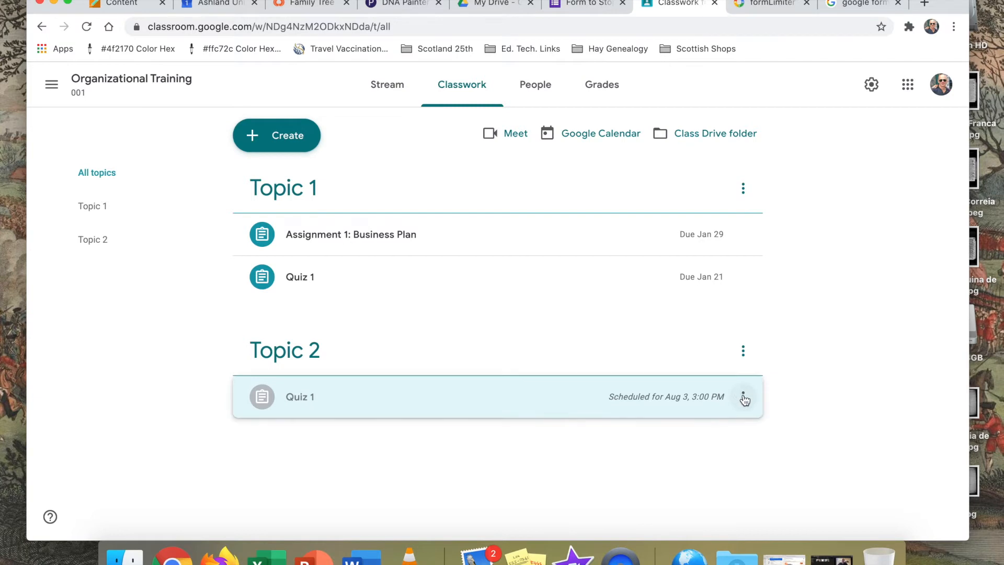
Delete the scheduled Quiz 1 assignment from Topic 2 in Google Classroom.
{"action": "left_click", "coordinate": [744, 398]}
{"action": "left_click", "coordinate": [703, 453]}
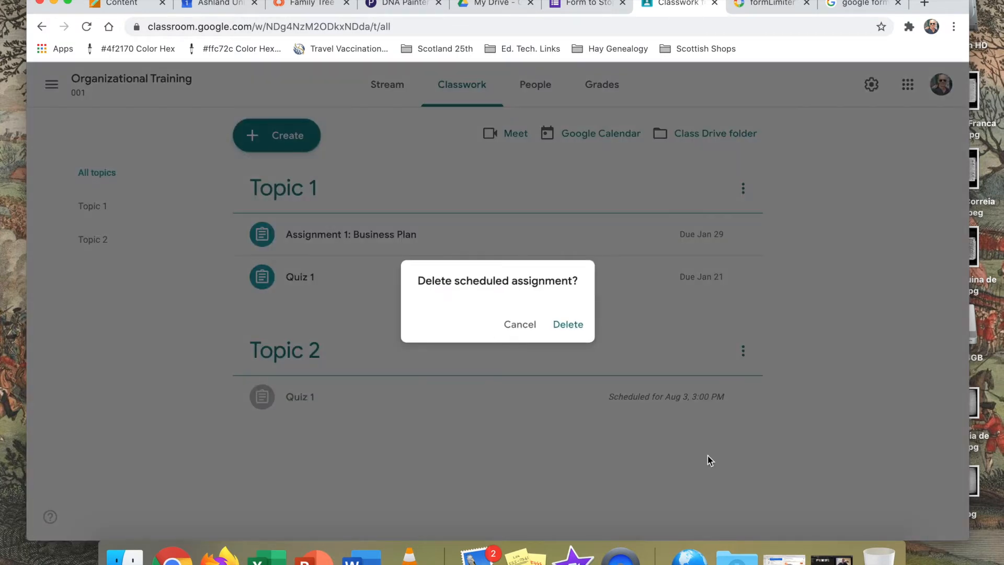
{"action": "left_click", "coordinate": [563, 327]}
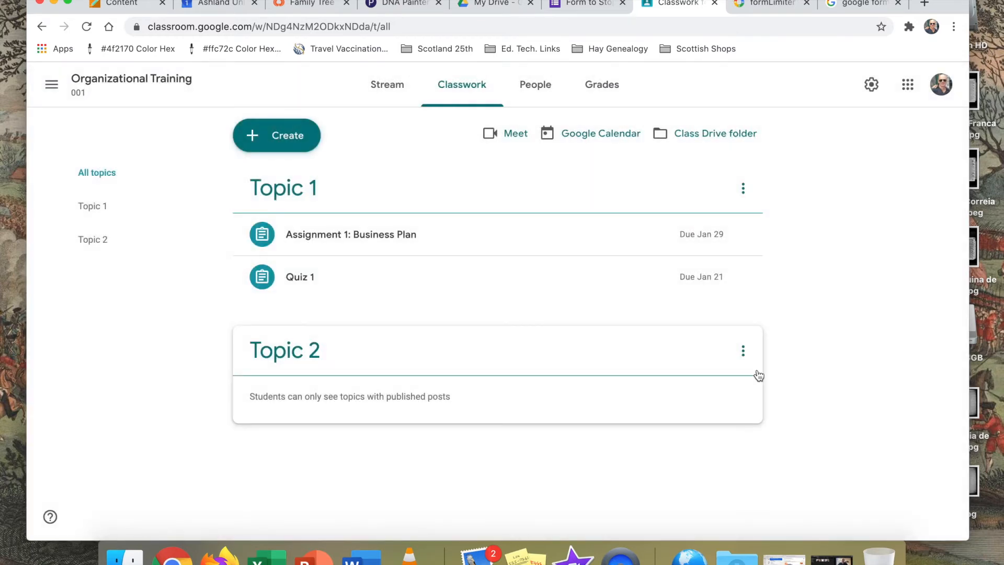
{"action": "left_click", "coordinate": [283, 140]}
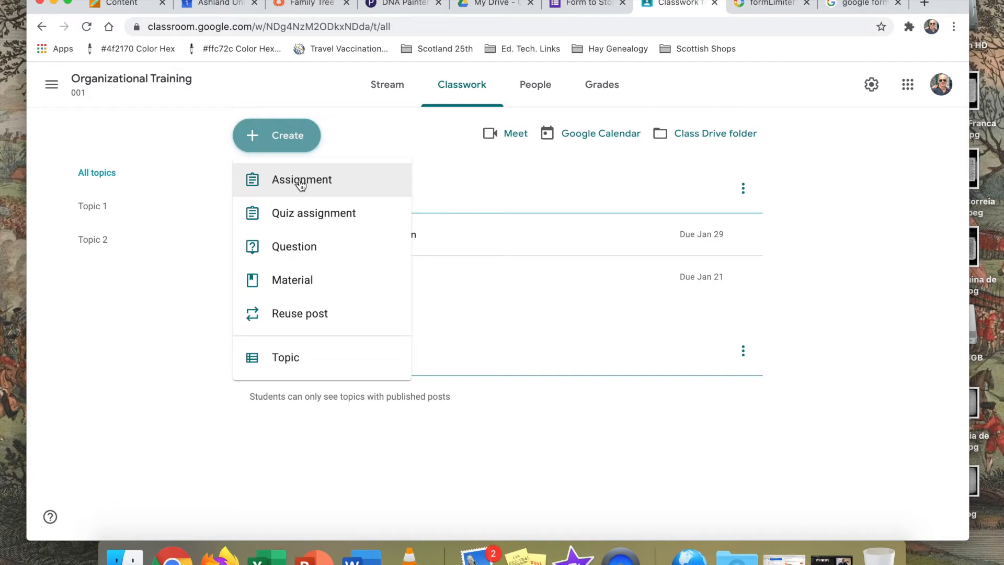
Start a new quiz assignment titled 'Quiz 2'.
{"action": "left_click", "coordinate": [308, 218]}
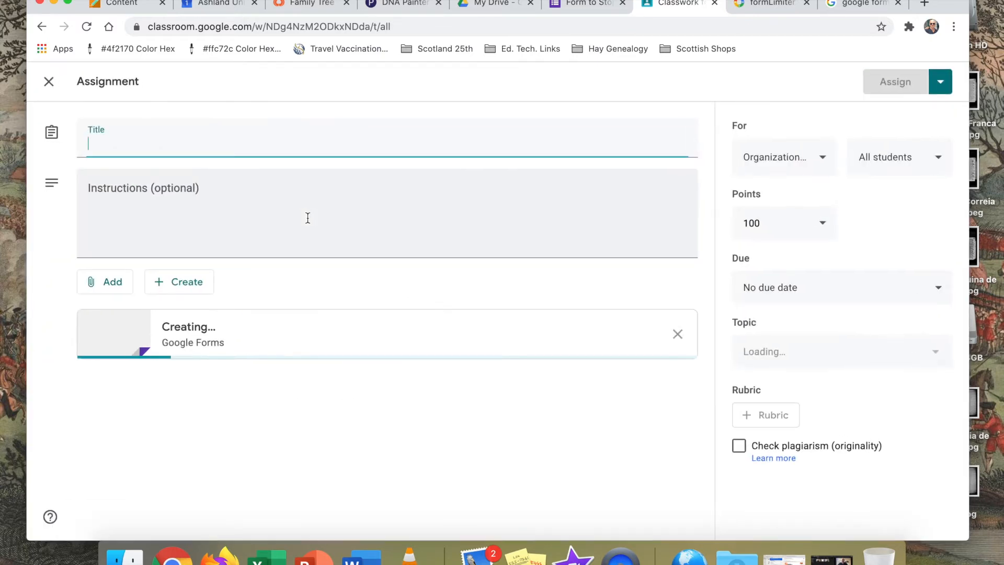
{"action": "left_click", "coordinate": [129, 137]}
{"action": "type", "text": "Quiz 2"}
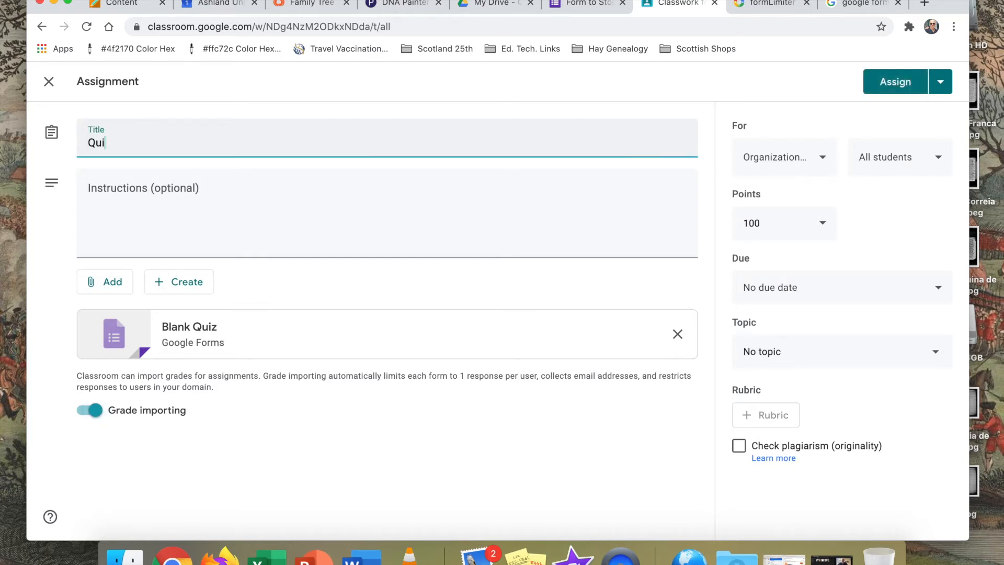
Add the instructions 'Take the quiz and remember it closes at 3:30 PM.' and remove the Blank Quiz attachment.
{"action": "left_click", "coordinate": [259, 218]}
{"action": "type", "text": "Take t"}
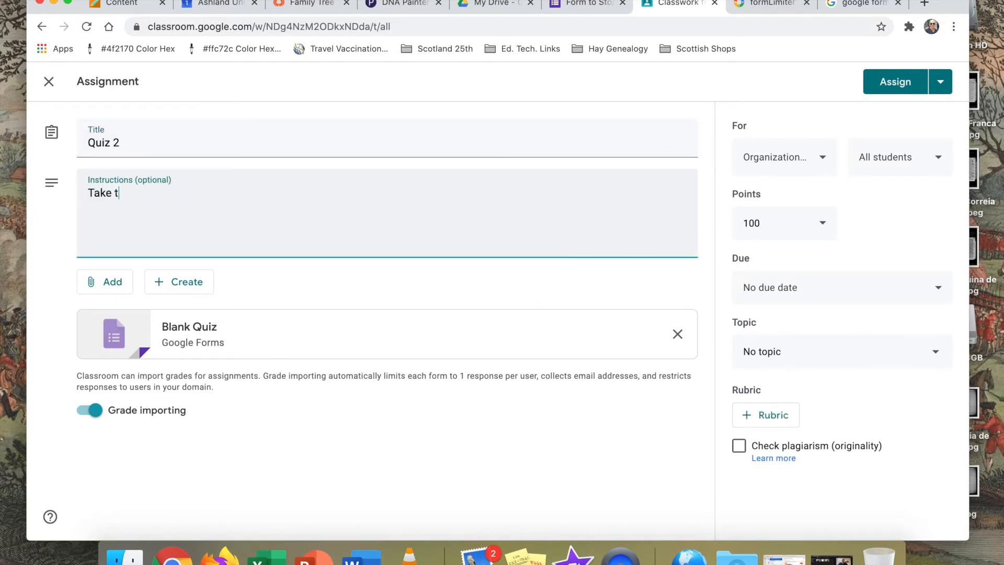
{"action": "type", "text": "he quiz and remember it cl"}
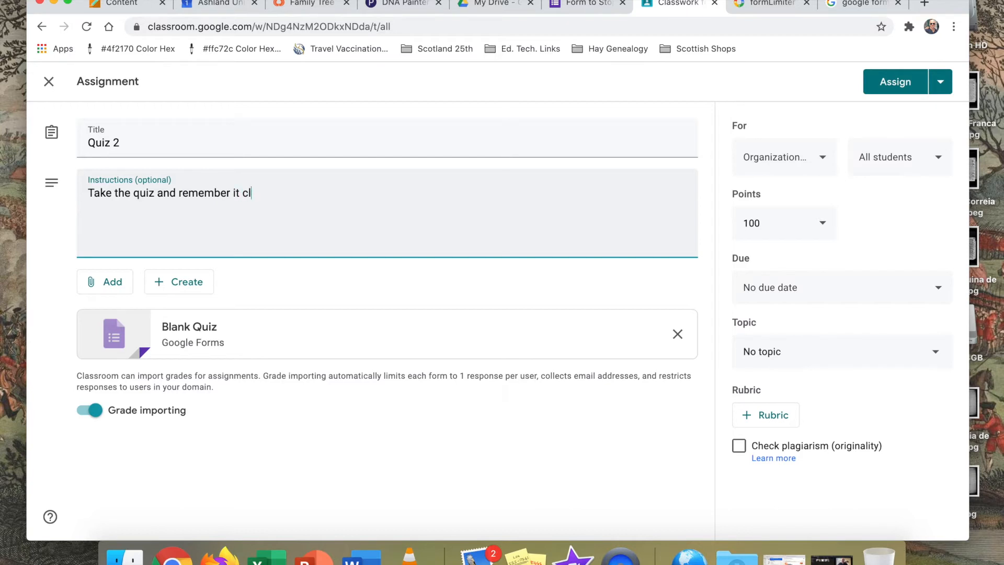
{"action": "type", "text": "oses at 3:30 PM."}
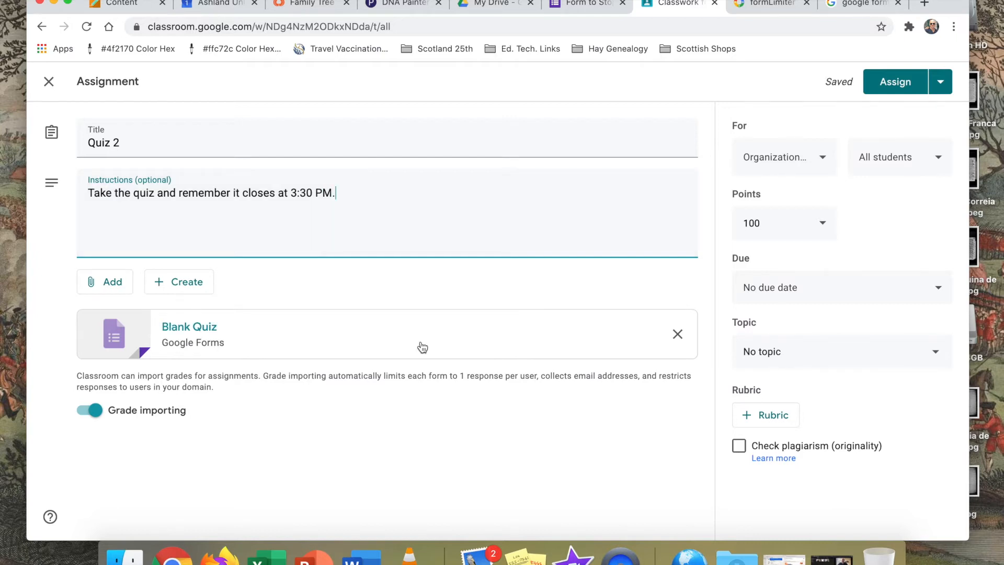
{"action": "left_click", "coordinate": [671, 332]}
Attach the 'Form to Stop All Cheating' form from Google Drive to Quiz 2.
{"action": "left_click", "coordinate": [118, 284]}
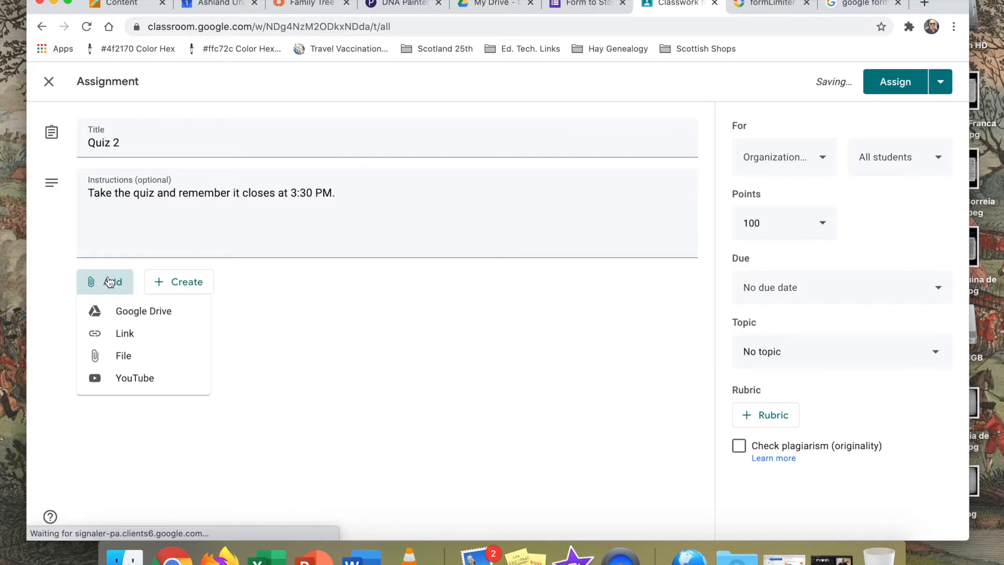
{"action": "left_click", "coordinate": [131, 311]}
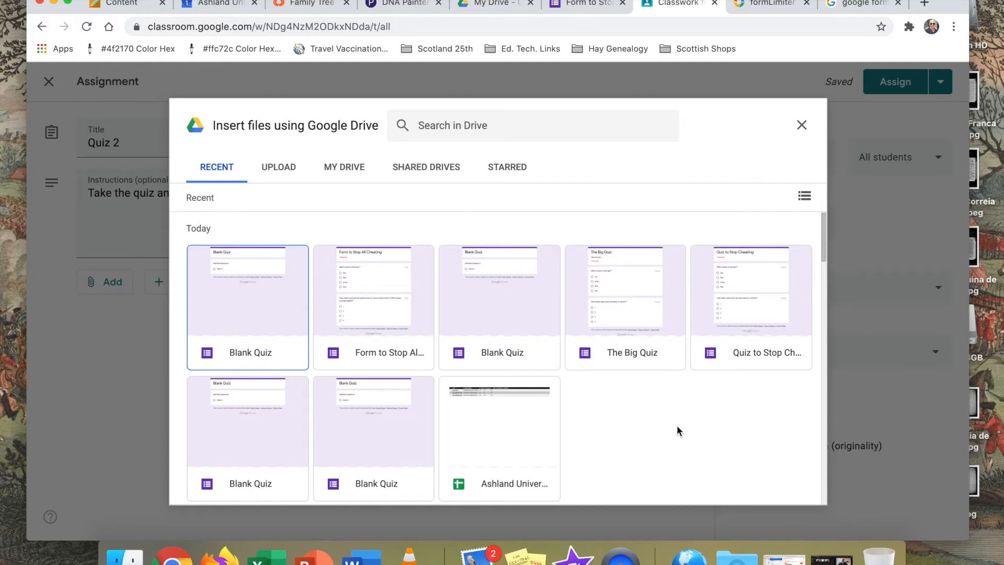
{"action": "left_click", "coordinate": [366, 305]}
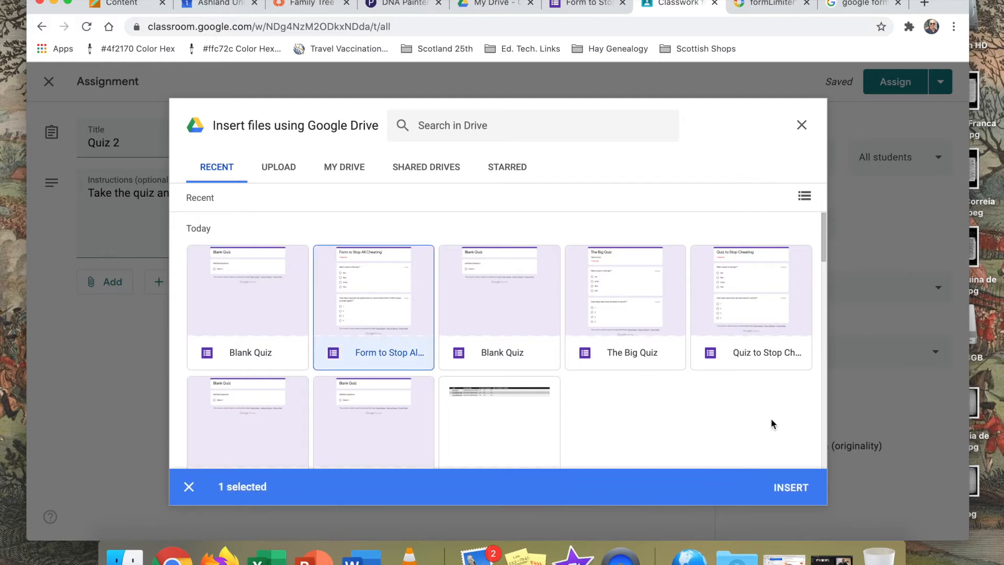
{"action": "left_click", "coordinate": [802, 499]}
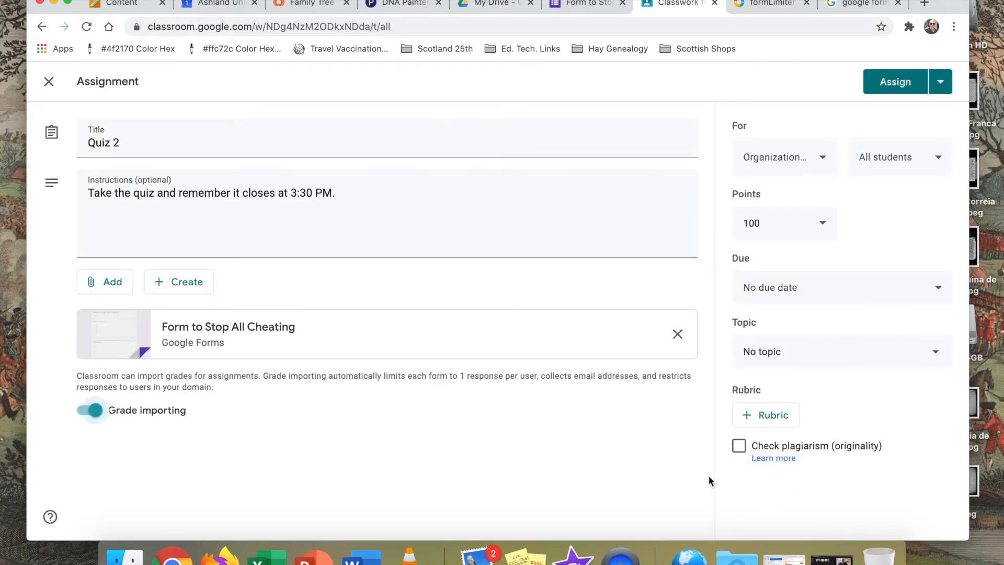
Change Quiz 2's point value from 100 to 2.
{"action": "left_click", "coordinate": [761, 223]}
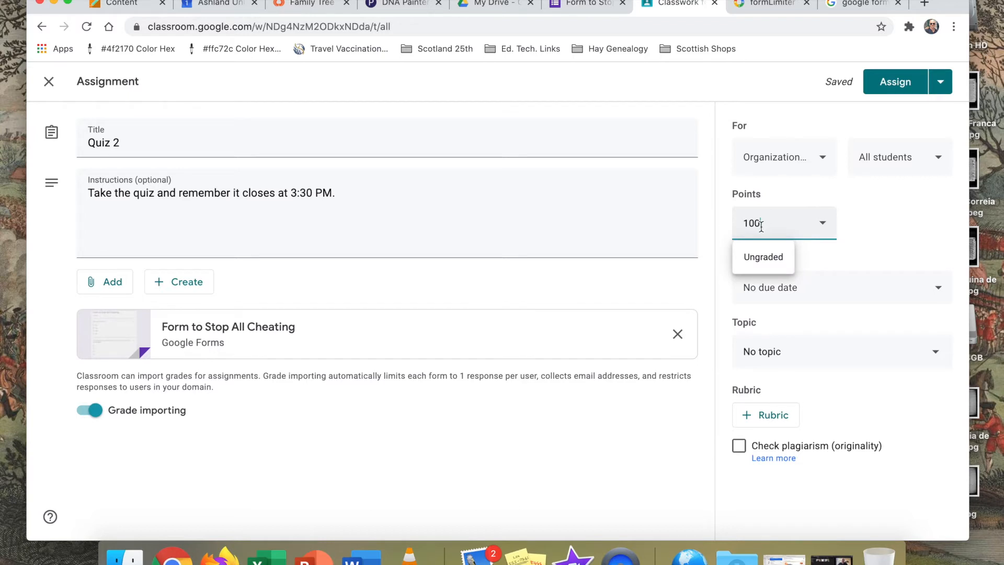
{"action": "left_click", "coordinate": [820, 223]}
{"action": "left_click", "coordinate": [821, 223]}
{"action": "key", "text": "BackSpace"}
{"action": "key", "text": "BackSpace"}
{"action": "key", "text": "BackSpace"}
{"action": "type", "text": "2"}
{"action": "left_click", "coordinate": [919, 233]}
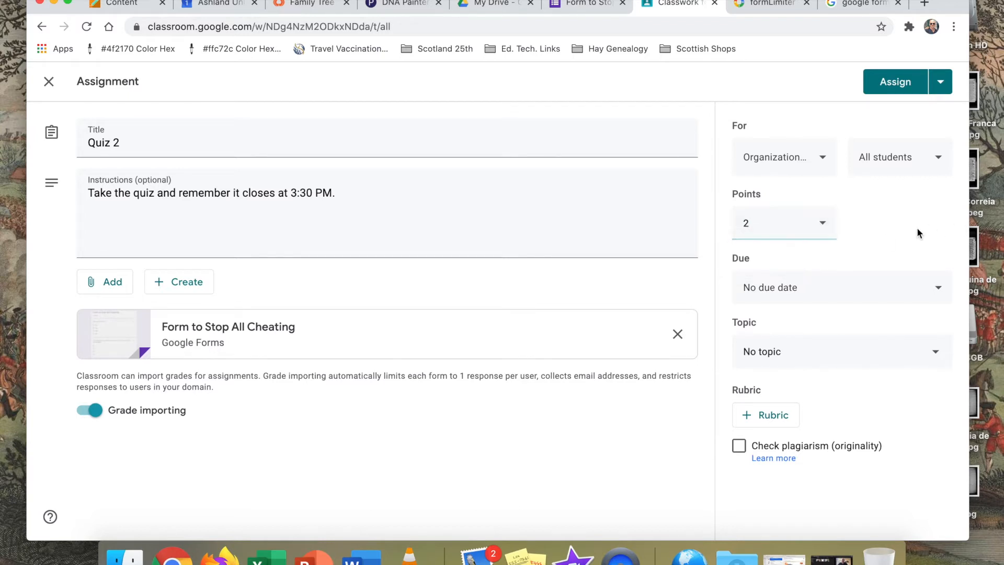
Set the due date to Monday, Aug 3, 2020 at 3:30 PM.
{"action": "left_click", "coordinate": [851, 285]}
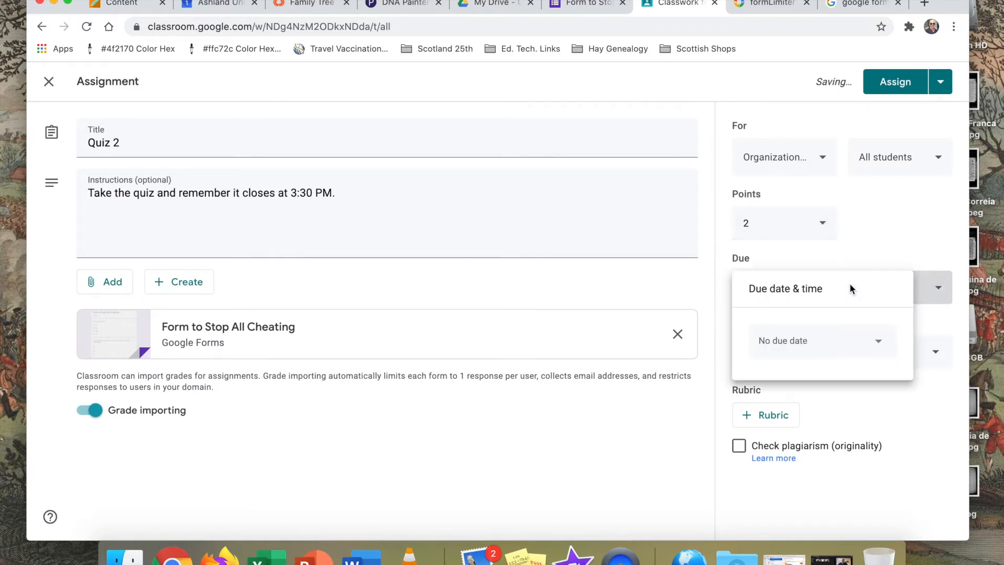
{"action": "left_click", "coordinate": [879, 346]}
{"action": "left_click", "coordinate": [914, 323]}
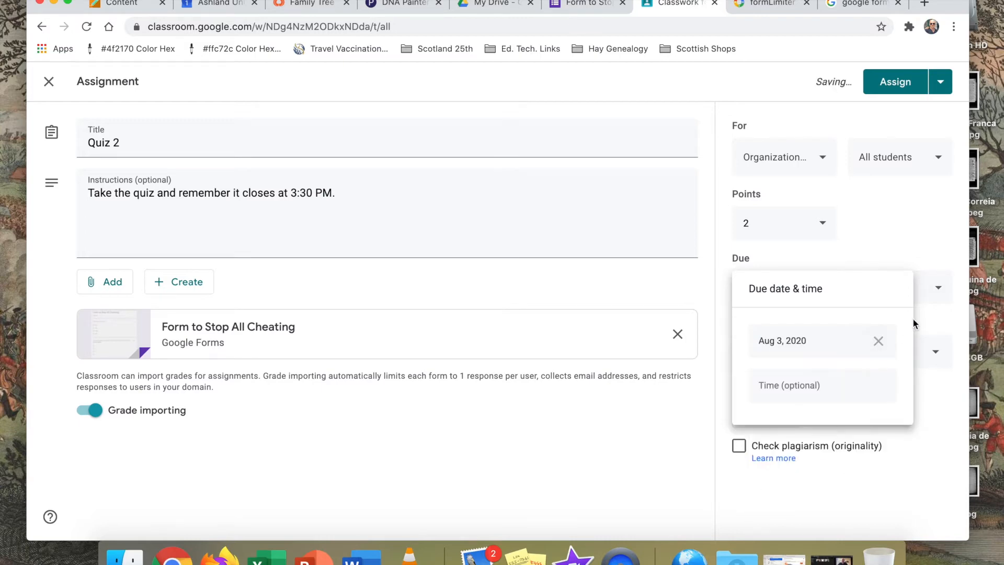
{"action": "left_click", "coordinate": [795, 389]}
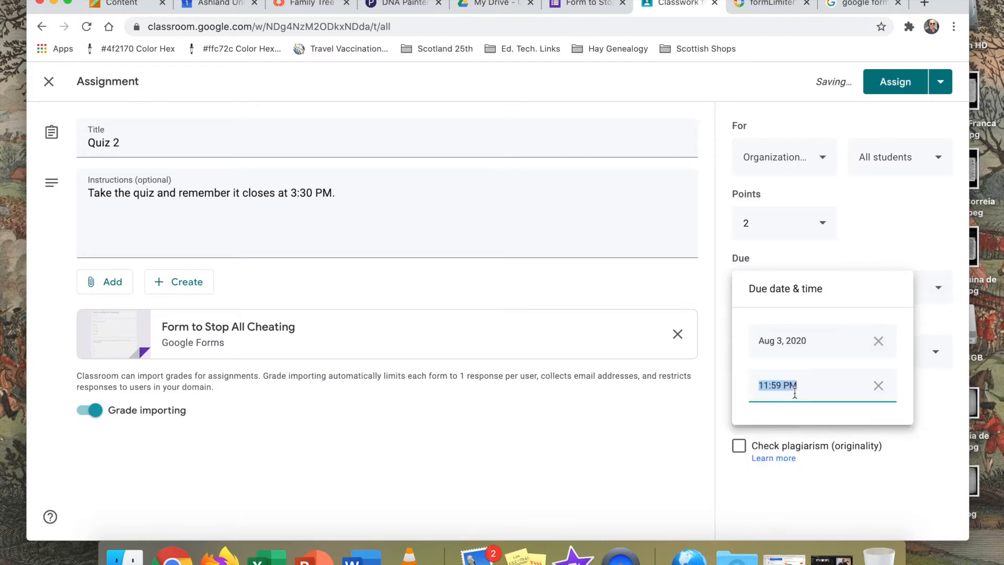
{"action": "type", "text": "#:30 PM"}
{"action": "left_click", "coordinate": [764, 388]}
{"action": "key", "text": "BackSpace"}
{"action": "type", "text": "3"}
{"action": "left_click", "coordinate": [922, 441]}
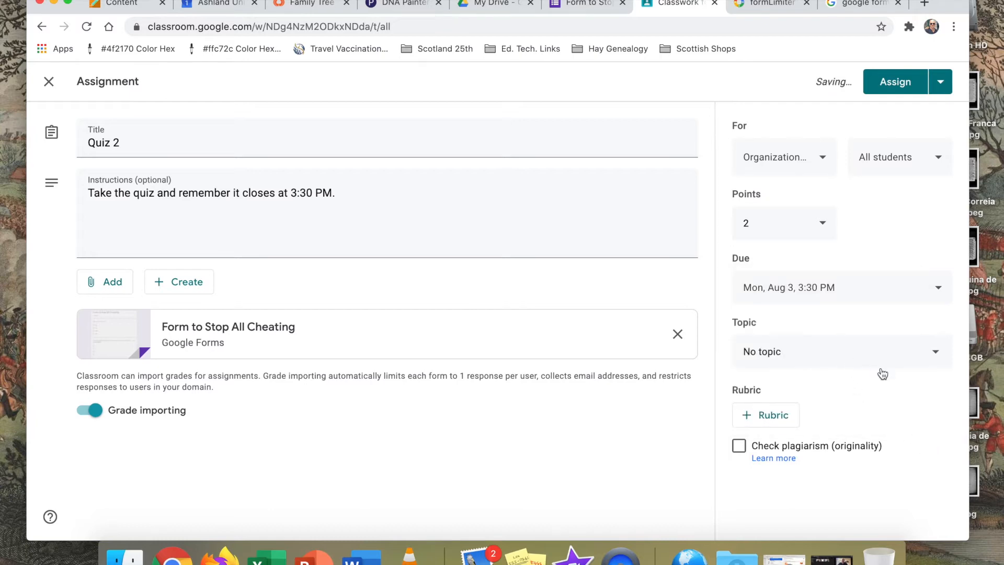
{"action": "left_click_drag", "start_coordinate": [887, 444], "coordinate": [902, 391]}
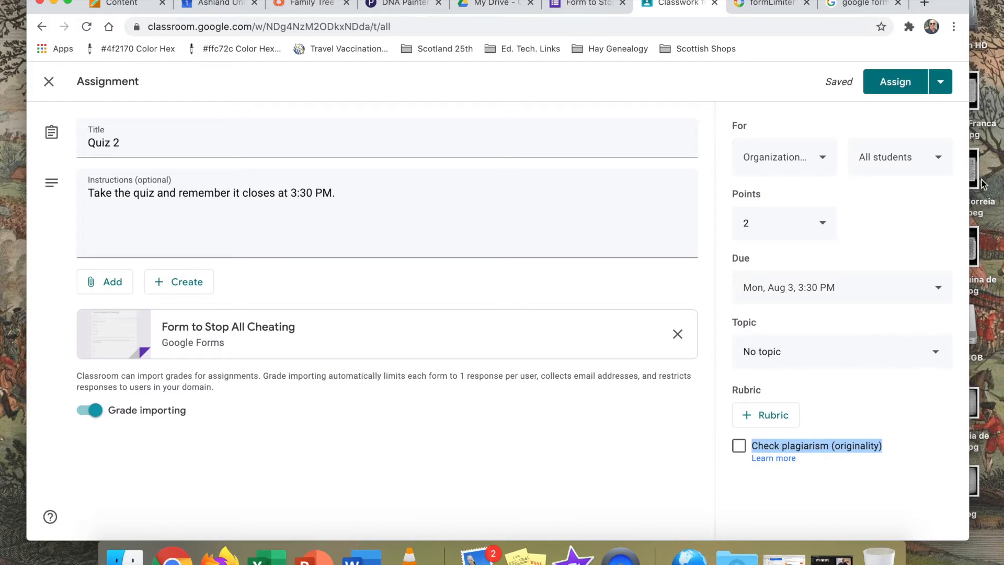
Schedule Quiz 2 to post Aug 3, 2020 at 3:00 PM and move it into Topic 2.
{"action": "left_click", "coordinate": [941, 84]}
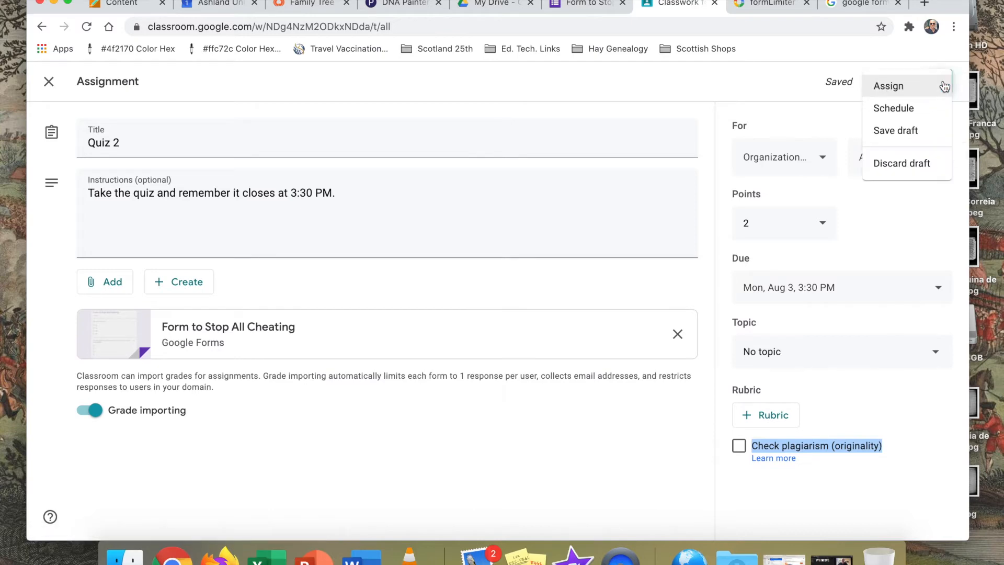
{"action": "left_click", "coordinate": [911, 106]}
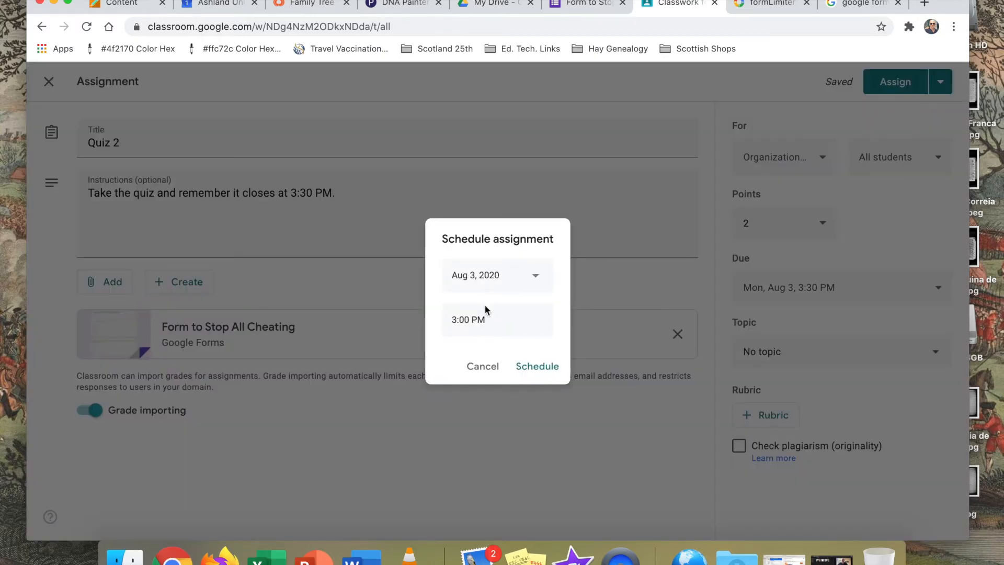
{"action": "left_click", "coordinate": [496, 320]}
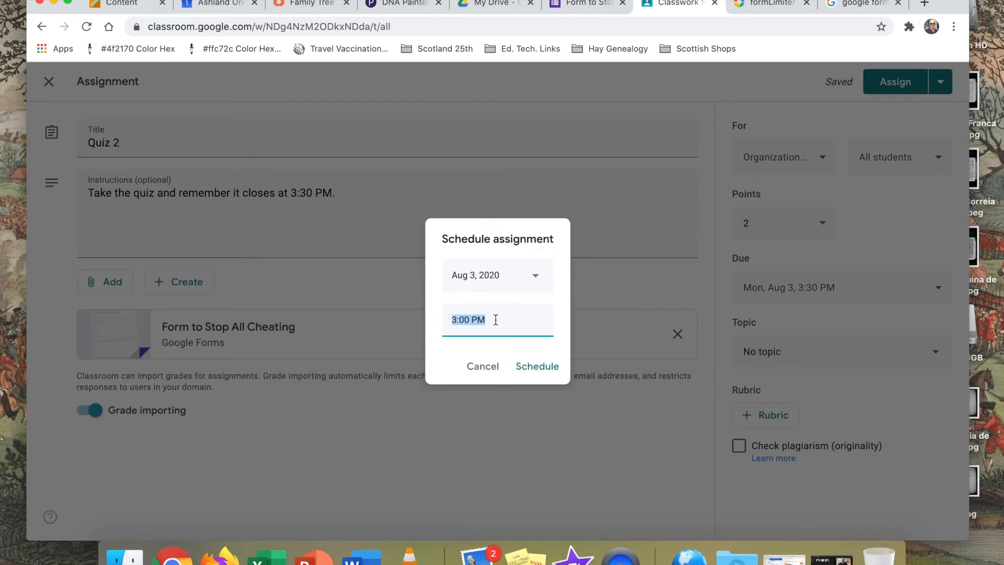
{"action": "left_click", "coordinate": [535, 275]}
{"action": "left_click", "coordinate": [480, 364]}
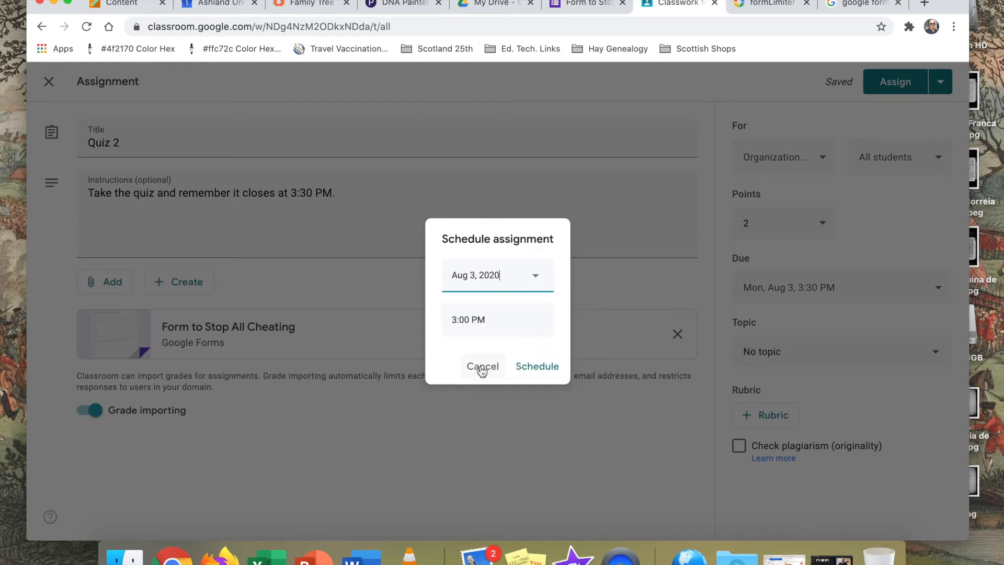
{"action": "left_click", "coordinate": [491, 319]}
{"action": "type", "text": "3:00 PM"}
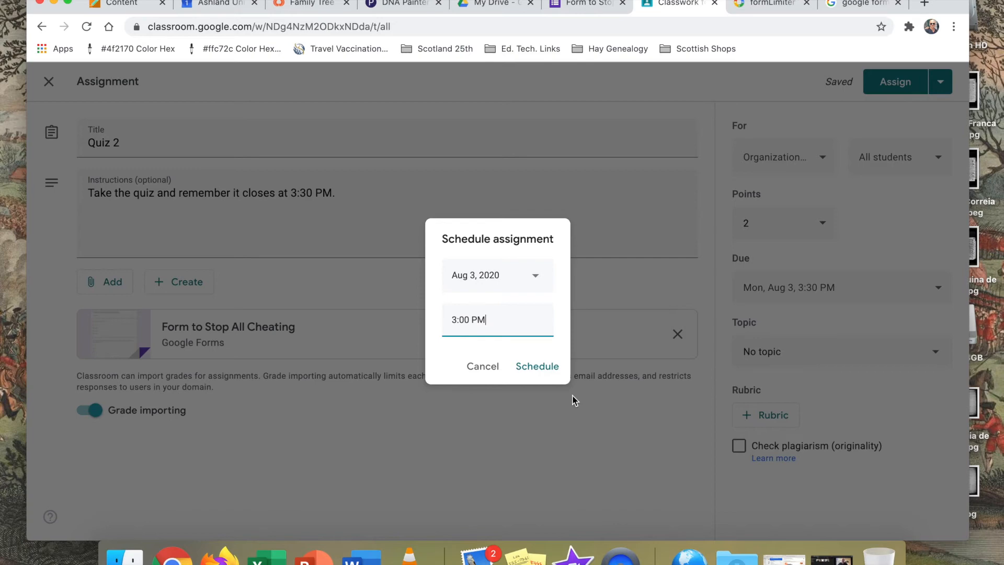
{"action": "left_click", "coordinate": [544, 370]}
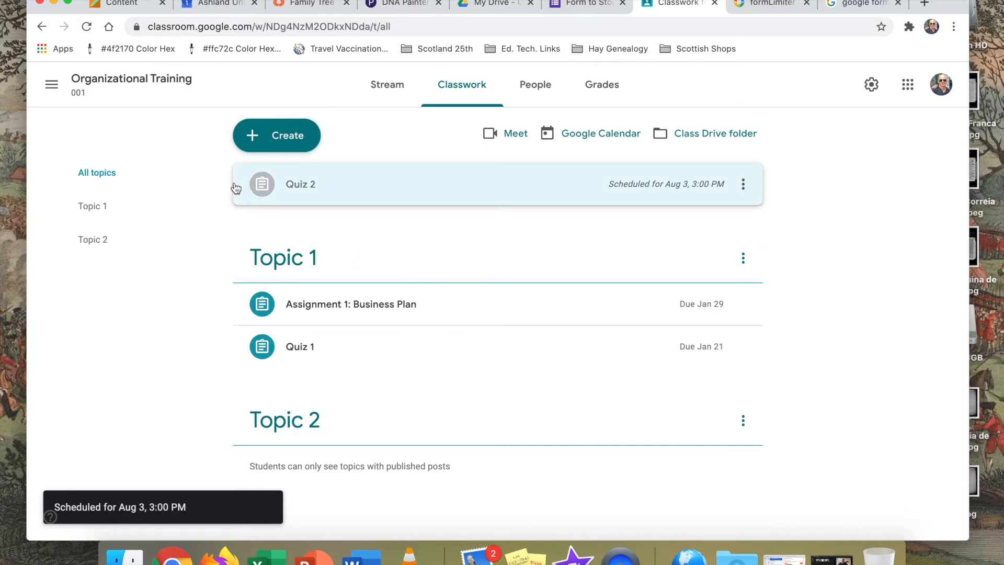
{"action": "left_click_drag", "start_coordinate": [234, 187], "coordinate": [359, 425]}
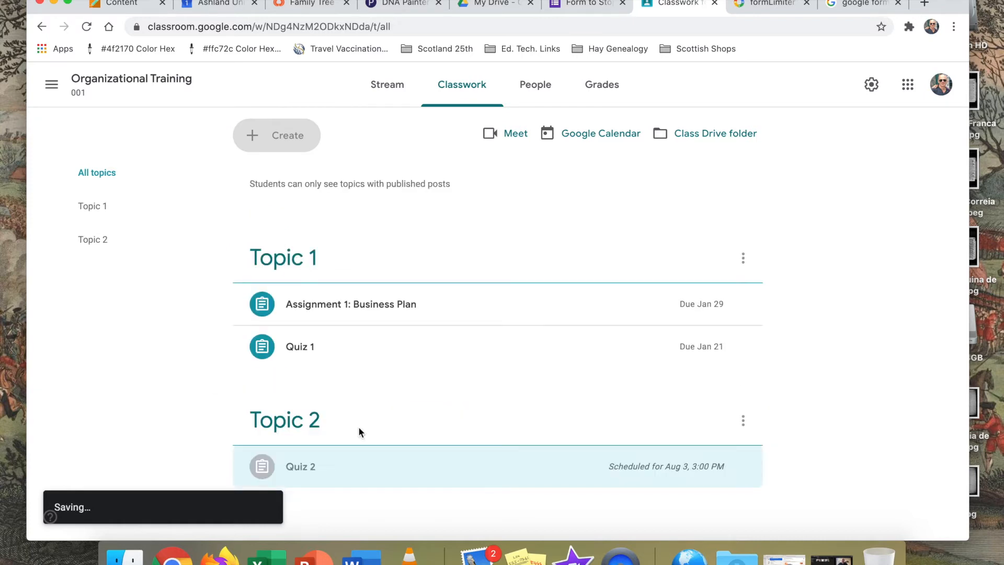
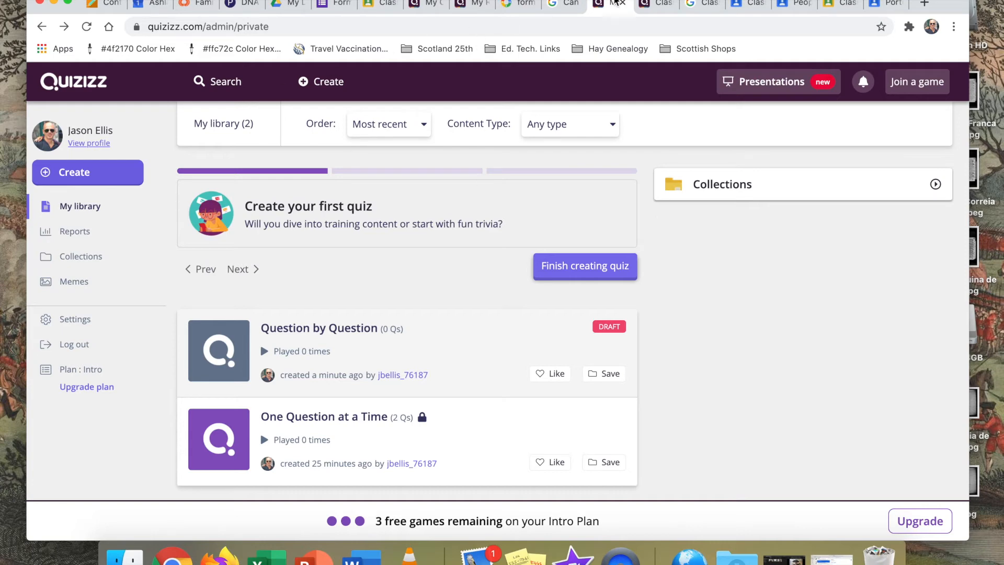
Create a new quiz named 'Question by Question Format' for English and Language Arts - 9th.
{"action": "left_click", "coordinate": [622, 6]}
{"action": "left_click", "coordinate": [648, 109]}
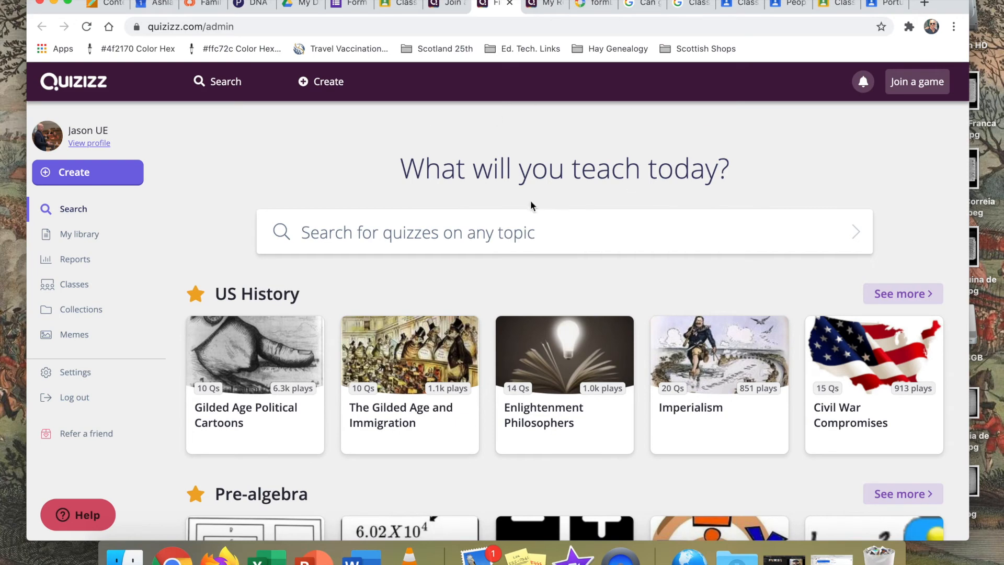
{"action": "left_click", "coordinate": [78, 173]}
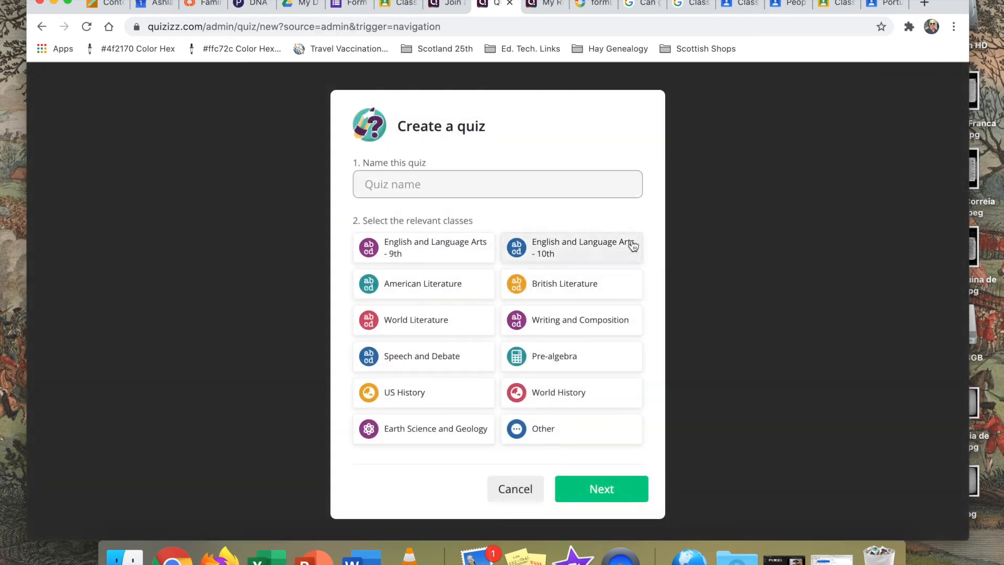
{"action": "type", "text": "Question by Question"}
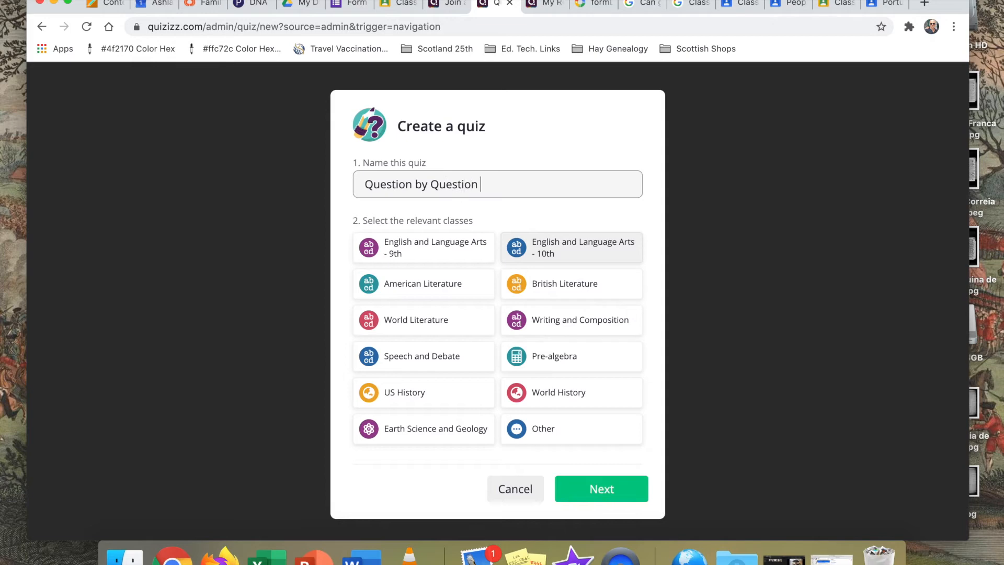
{"action": "type", "text": " Format"}
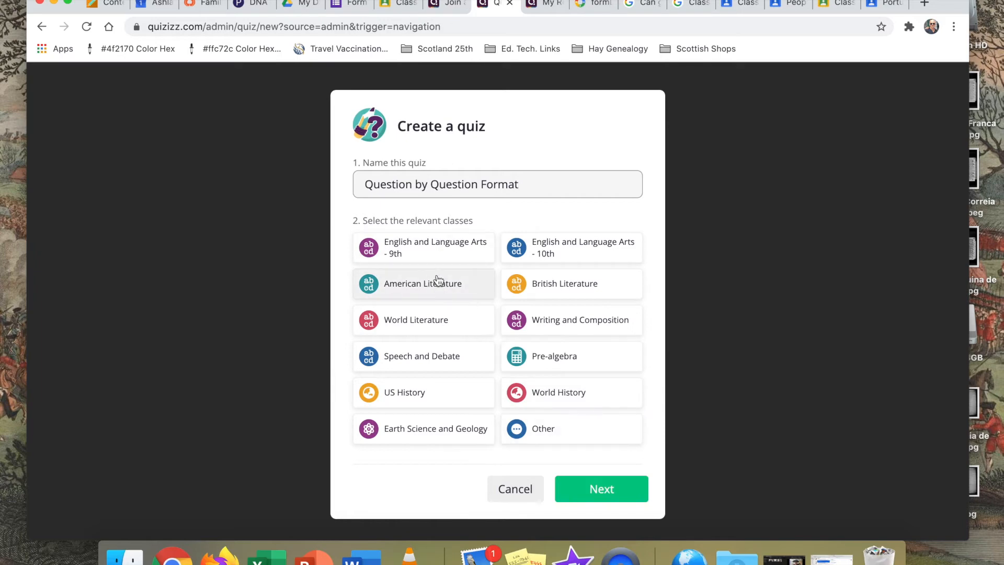
{"action": "left_click", "coordinate": [433, 254]}
{"action": "left_click", "coordinate": [607, 491]}
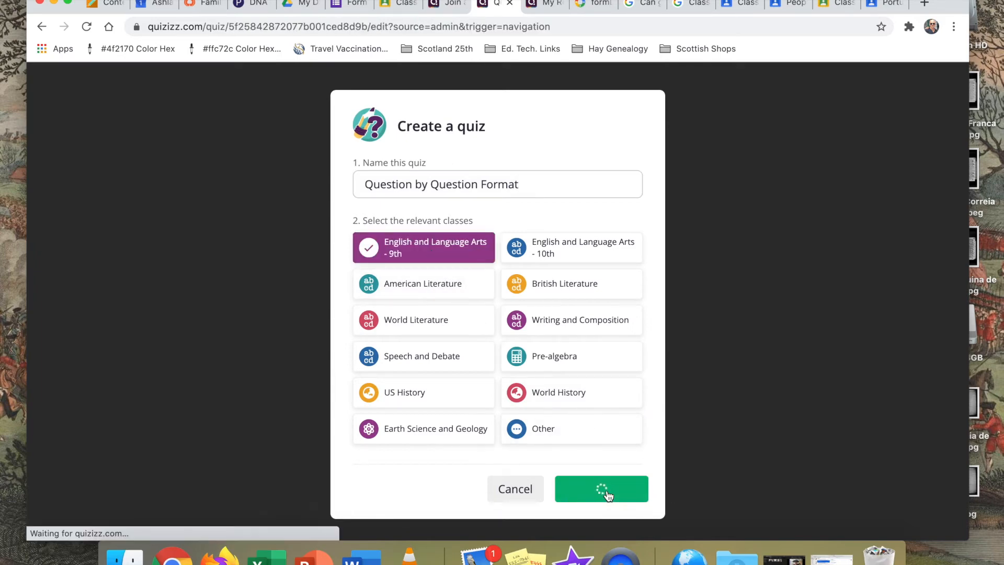
Add a multiple choice question 'What colour is the sky?' with answers Red, Blue, Green and Pink.
{"action": "left_click", "coordinate": [278, 203]}
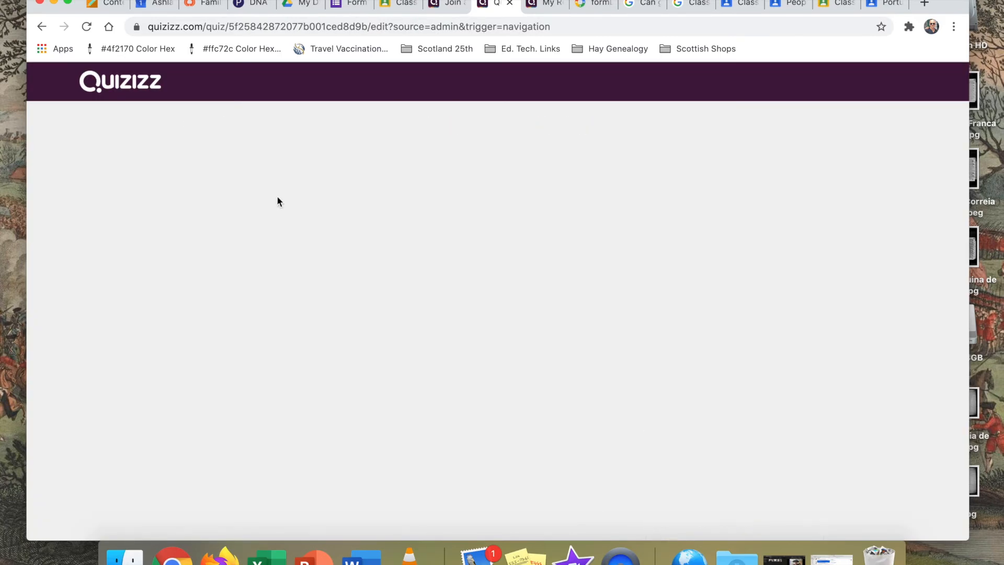
{"action": "left_click", "coordinate": [223, 182]}
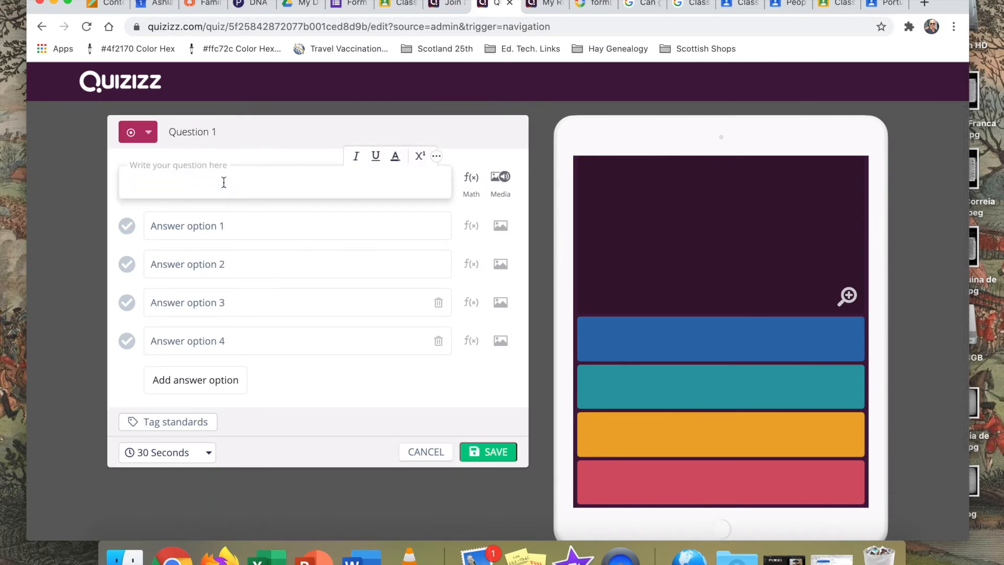
{"action": "type", "text": "Wh"}
{"action": "key", "text": "BackSpace"}
{"action": "key", "text": "BackSpace"}
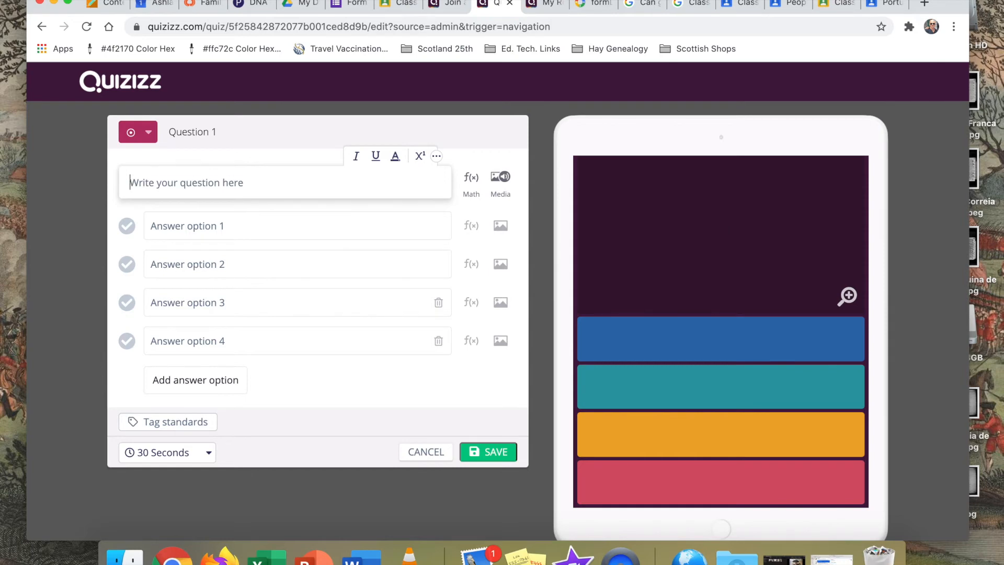
{"action": "type", "text": "What "}
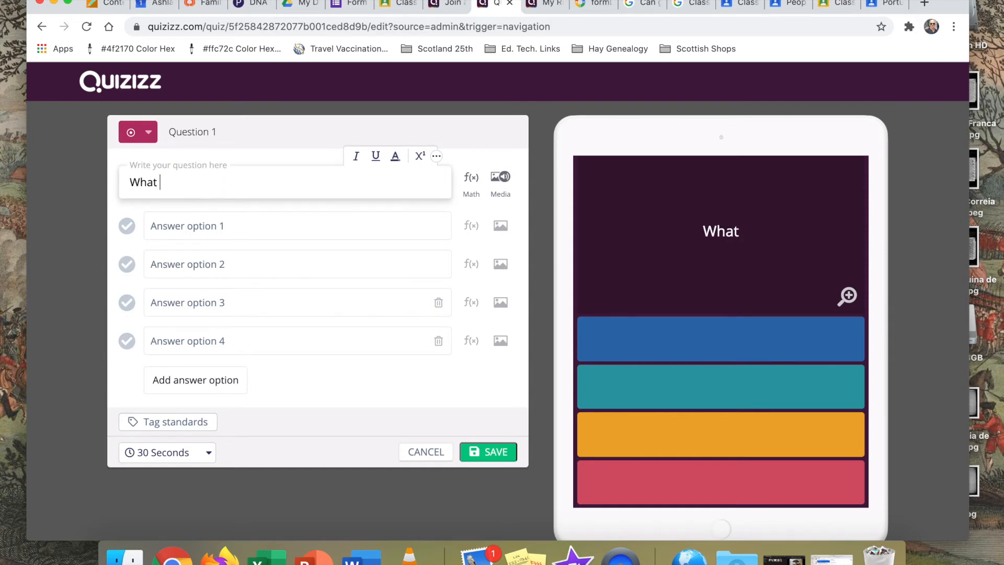
{"action": "type", "text": "colour "}
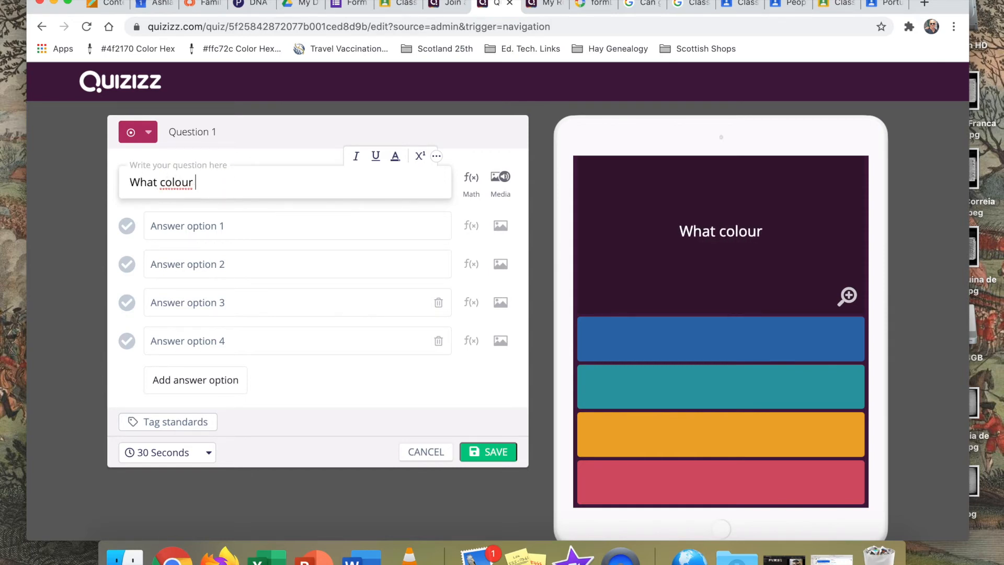
{"action": "type", "text": "is the s"}
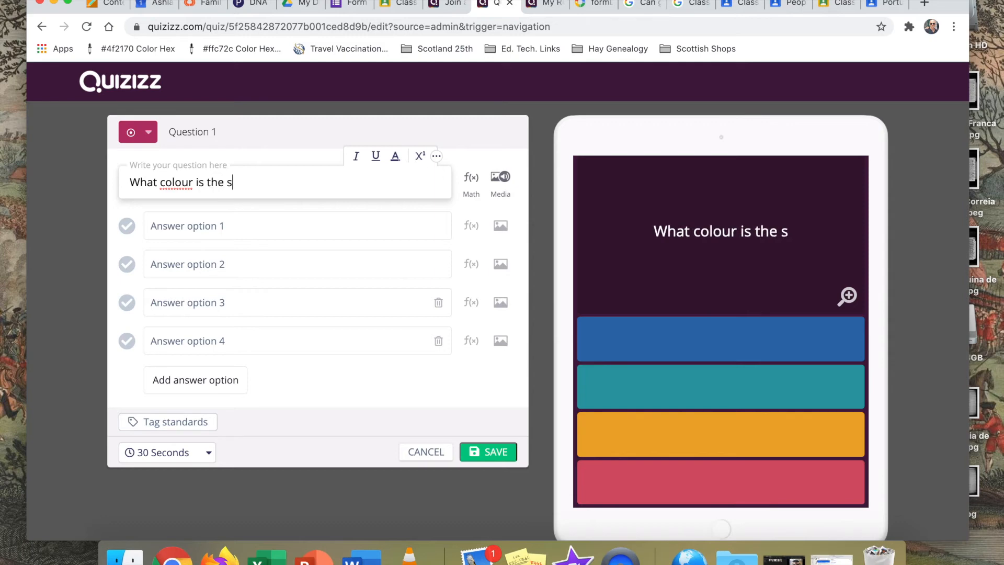
{"action": "type", "text": "ky?"}
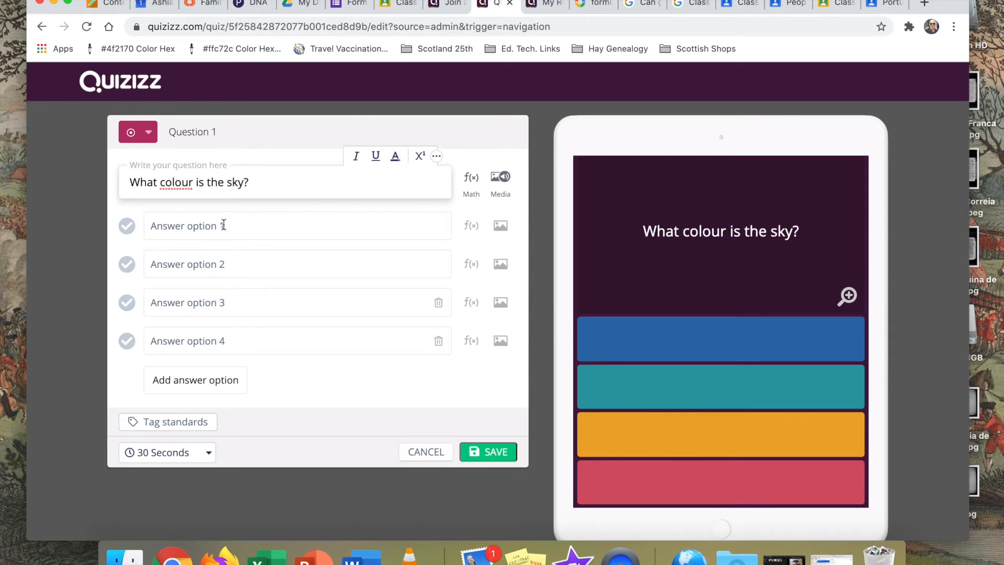
{"action": "left_click", "coordinate": [224, 225]}
{"action": "type", "text": "Red"}
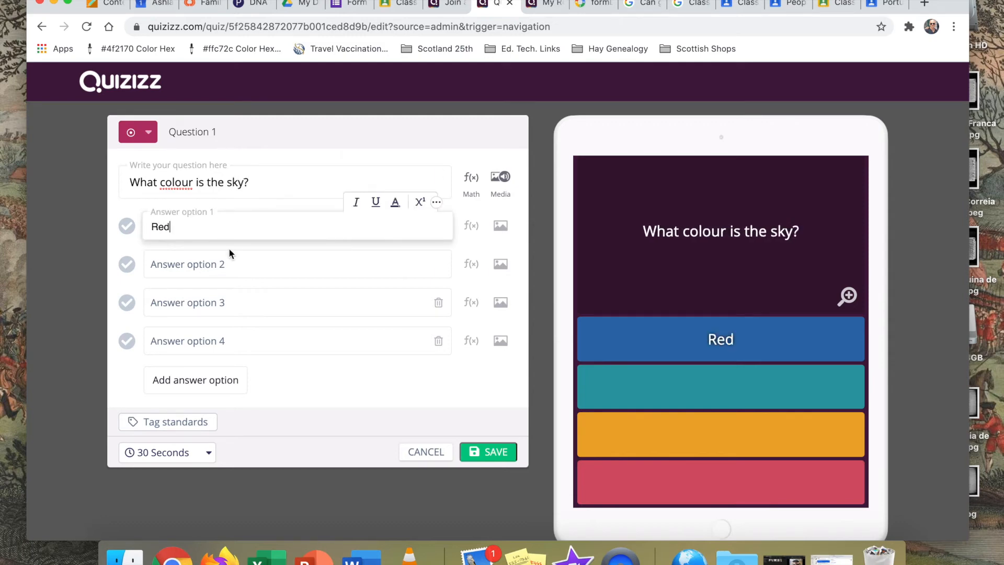
{"action": "left_click", "coordinate": [224, 262]}
{"action": "type", "text": "Blue"}
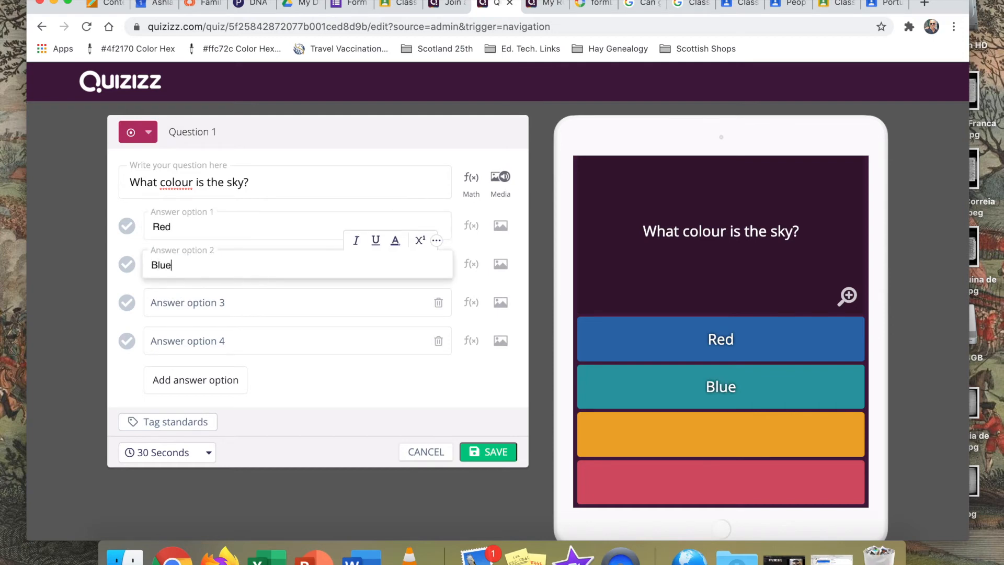
{"action": "left_click", "coordinate": [230, 297]}
{"action": "type", "text": "Green"}
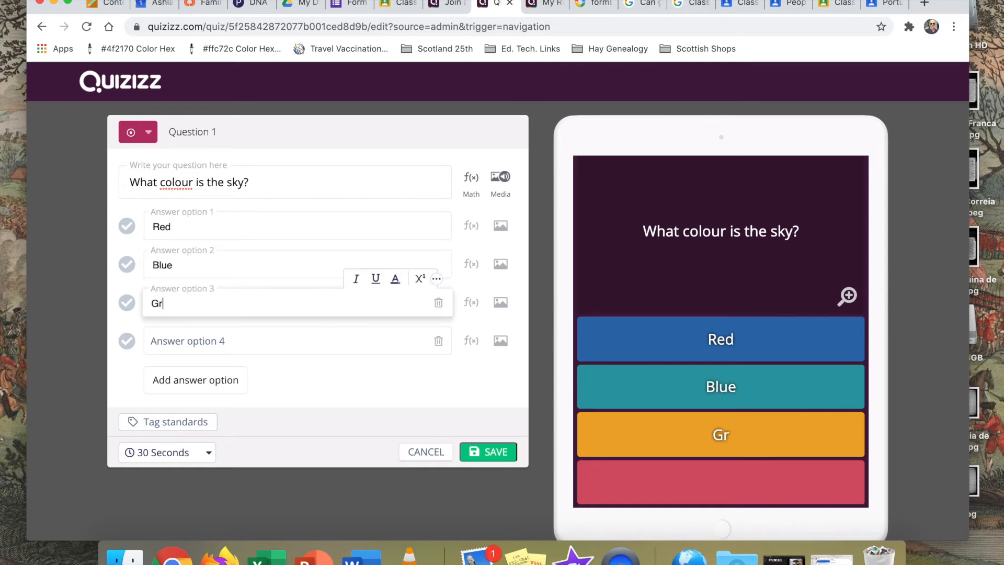
{"action": "left_click", "coordinate": [226, 335]}
{"action": "type", "text": "Pink"}
{"action": "left_click", "coordinate": [305, 387]}
Mark Blue as correct, set a 60-second time limit, and save the question.
{"action": "left_click", "coordinate": [123, 268]}
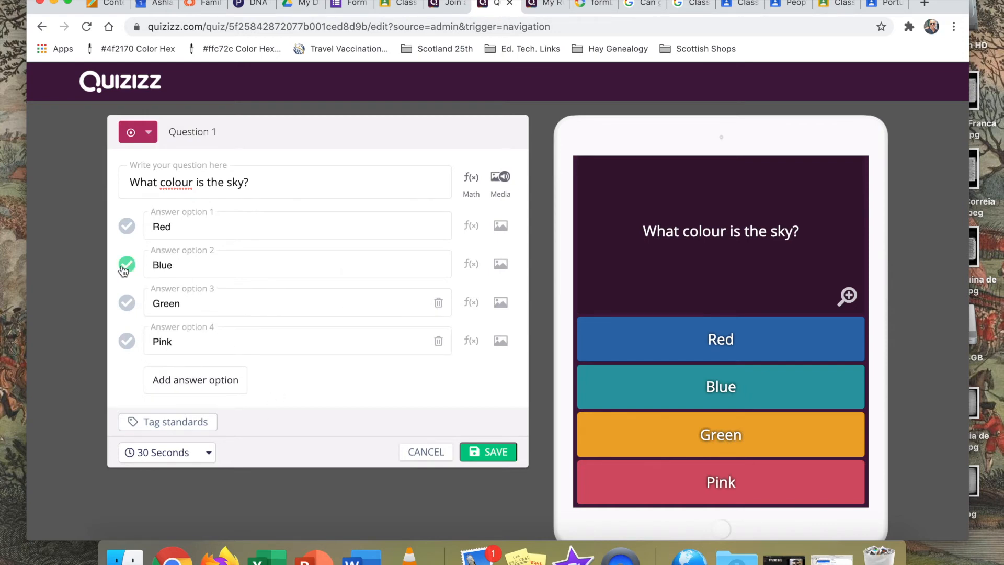
{"action": "left_click", "coordinate": [209, 453]}
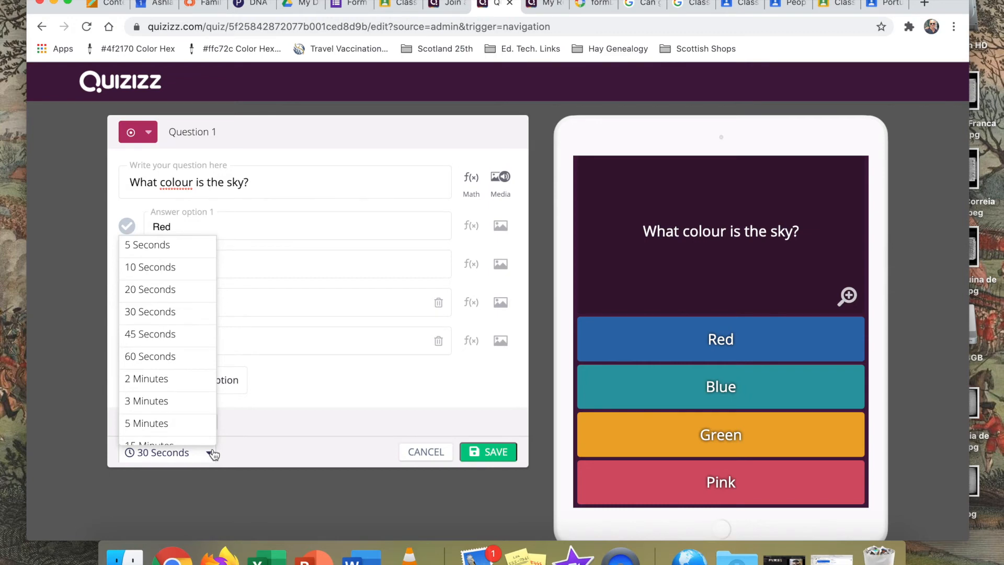
{"action": "left_click", "coordinate": [194, 360]}
{"action": "left_click", "coordinate": [485, 453]}
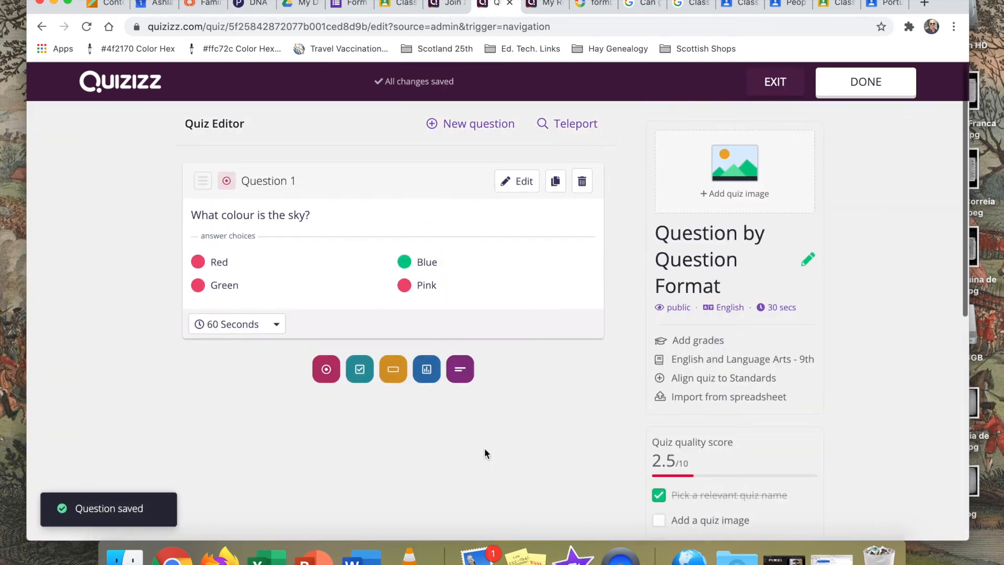
Add a multiple choice question 'How many days until the COVID shut us down?' with answers 1, 2, 3, 4.
{"action": "left_click", "coordinate": [325, 370]}
{"action": "left_click", "coordinate": [200, 184]}
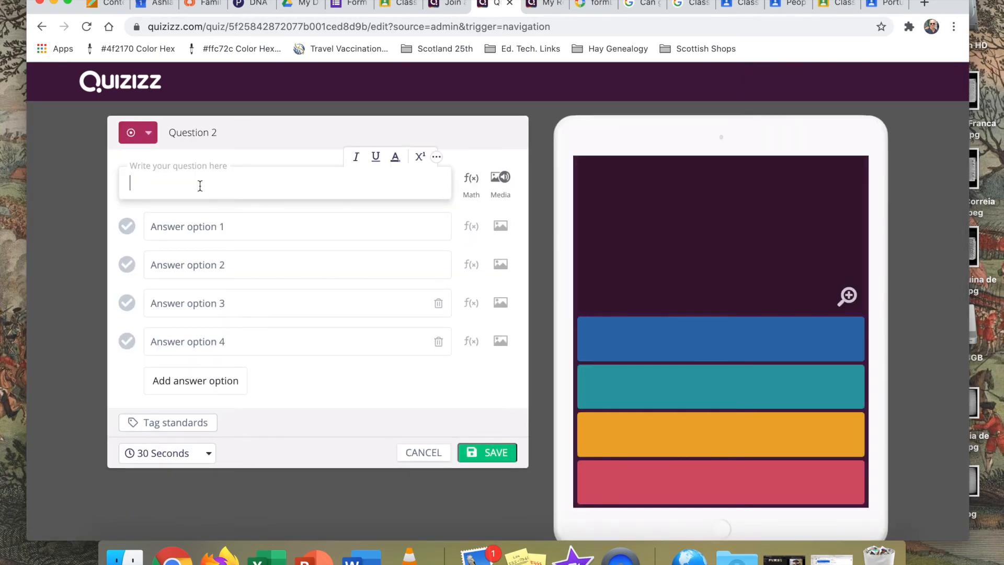
{"action": "type", "text": "How many days "}
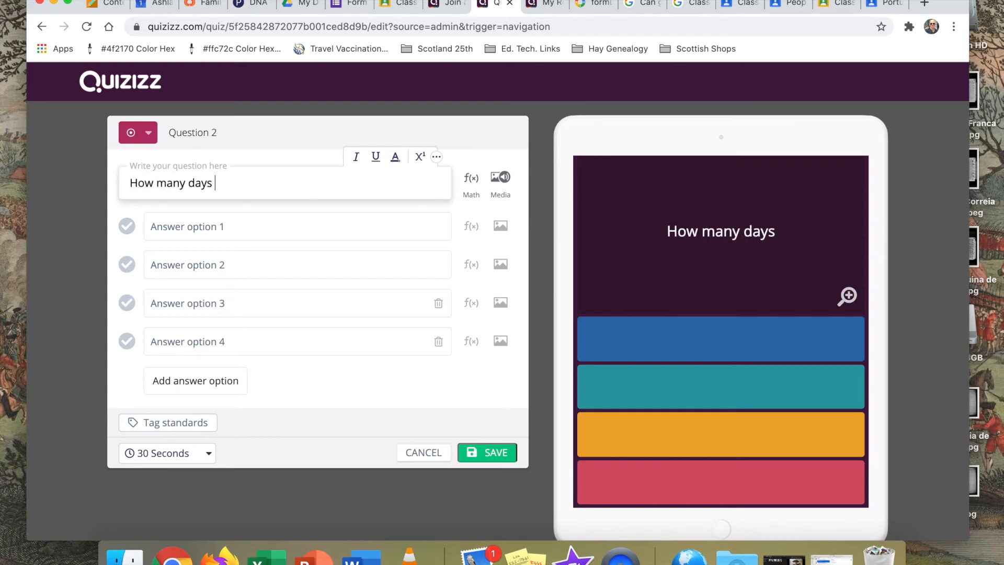
{"action": "type", "text": "until"}
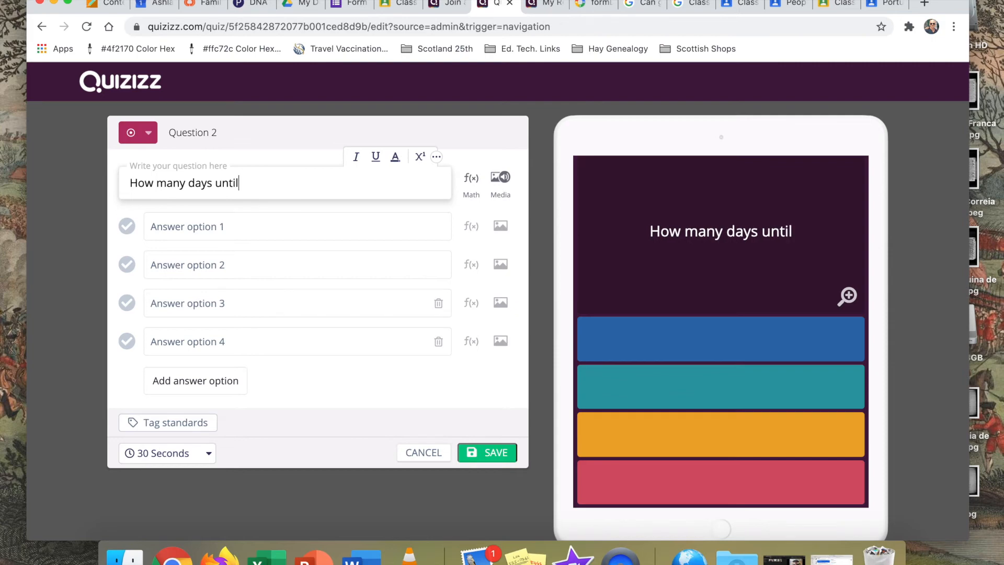
{"action": "type", "text": " the COVI"}
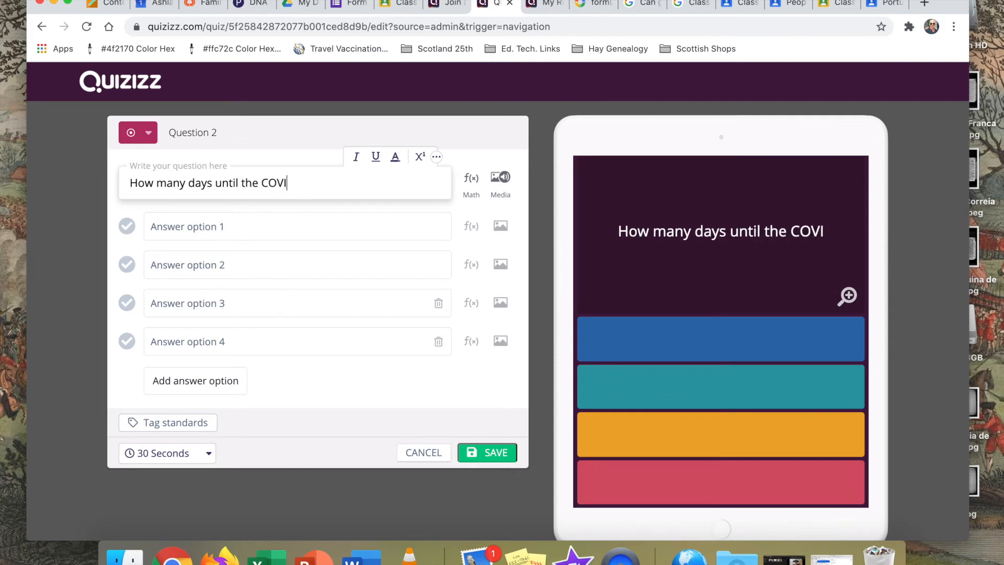
{"action": "type", "text": "D shut u"}
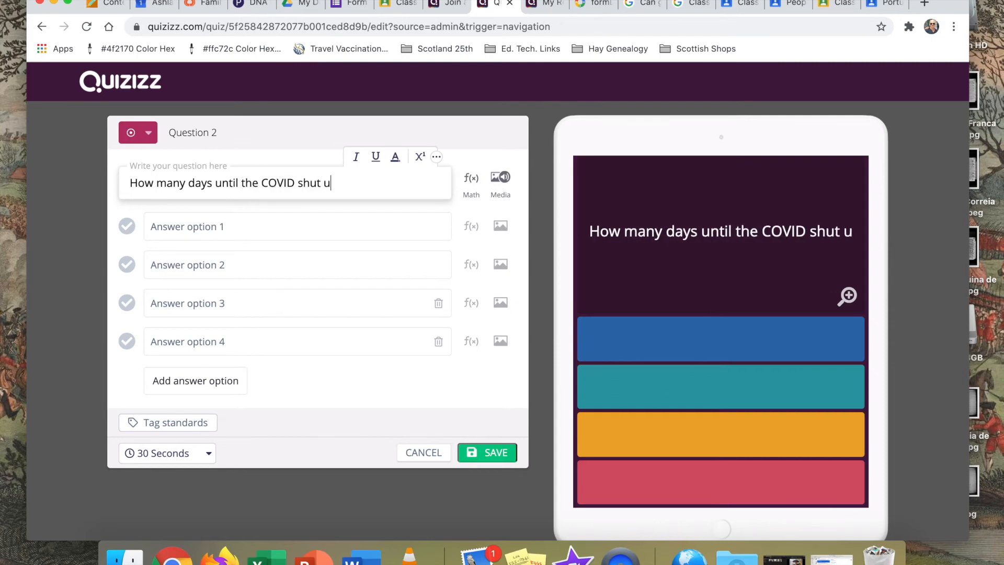
{"action": "type", "text": "s down?"}
{"action": "left_click", "coordinate": [182, 233]}
{"action": "type", "text": "1"}
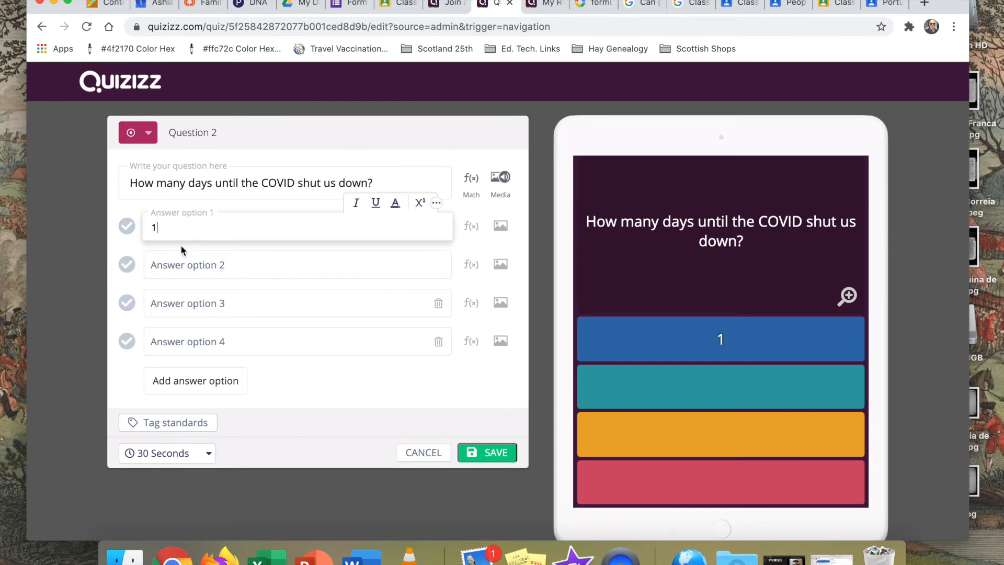
{"action": "left_click", "coordinate": [183, 264]}
{"action": "type", "text": "2"}
{"action": "left_click", "coordinate": [187, 302]}
{"action": "type", "text": "3"}
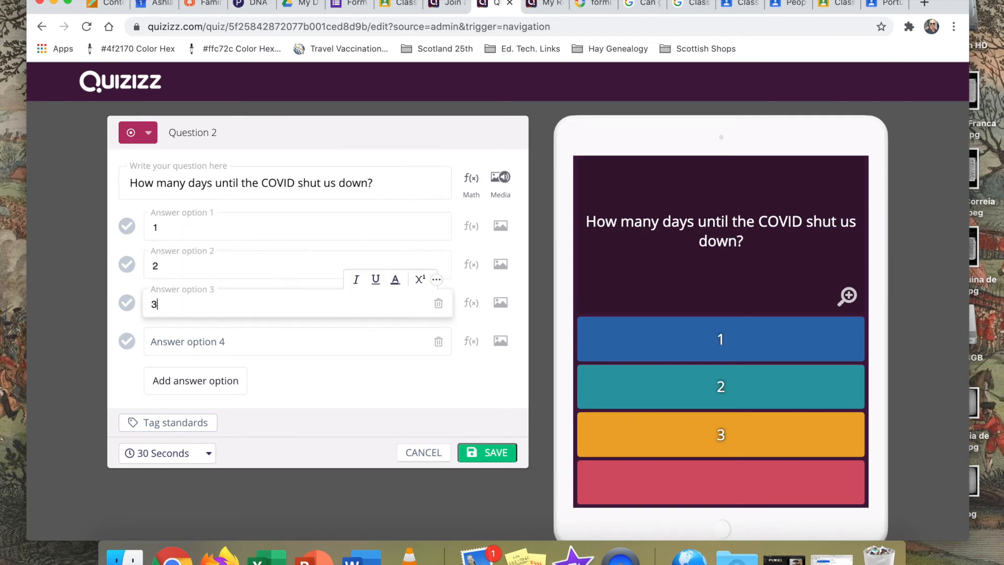
{"action": "left_click", "coordinate": [189, 339]}
{"action": "type", "text": "4"}
Mark 4 as correct, set a 60-second time limit, and save the question.
{"action": "left_click", "coordinate": [127, 341]}
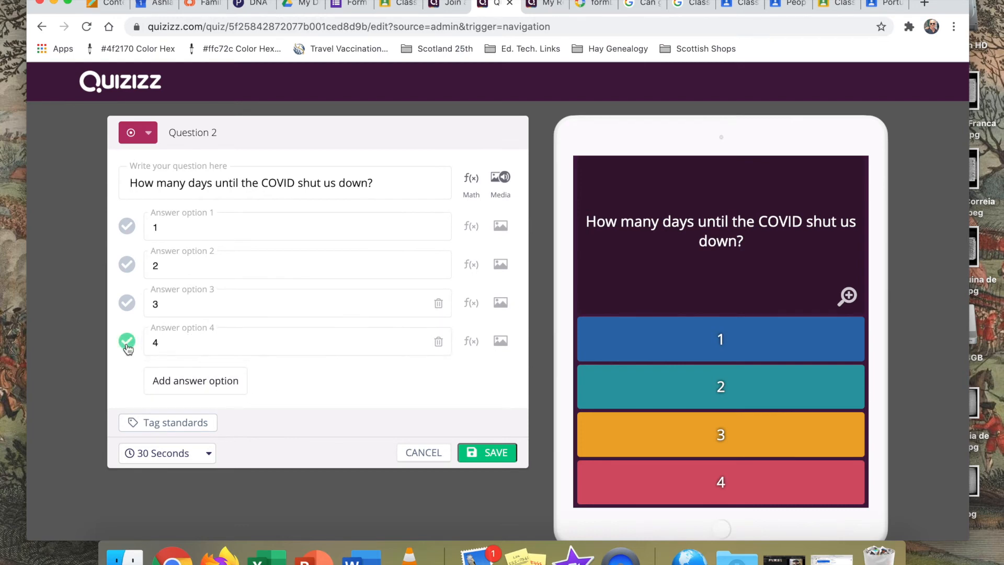
{"action": "left_click", "coordinate": [210, 452]}
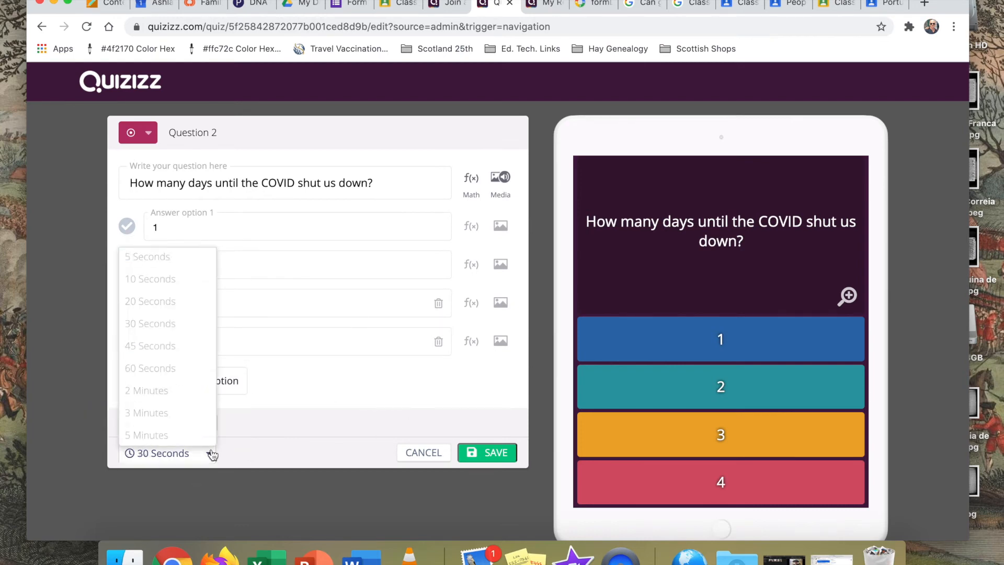
{"action": "left_click", "coordinate": [186, 360]}
{"action": "left_click", "coordinate": [489, 453]}
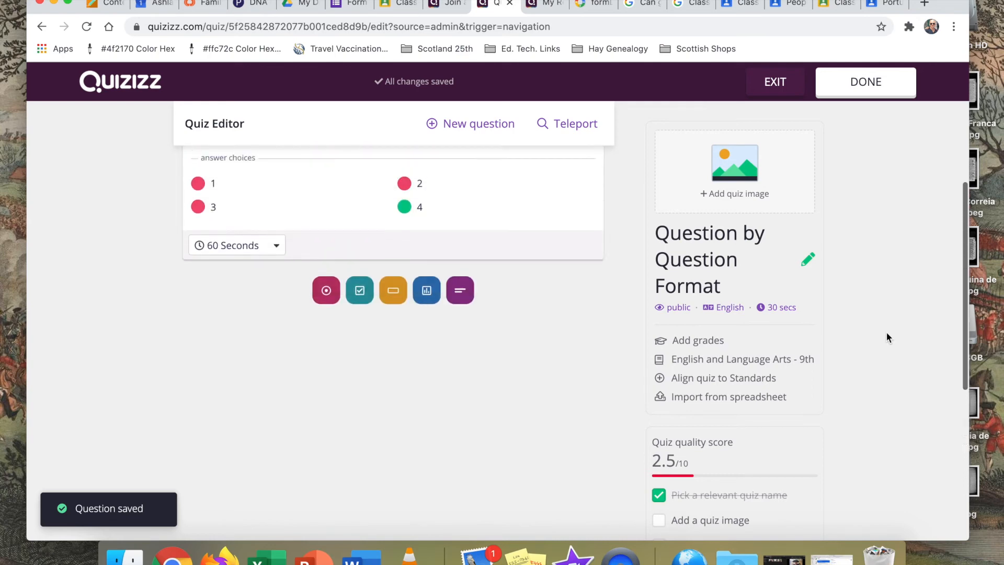
Keep the quiz public, set its grade to University, and save the quiz details.
{"action": "left_click", "coordinate": [869, 88]}
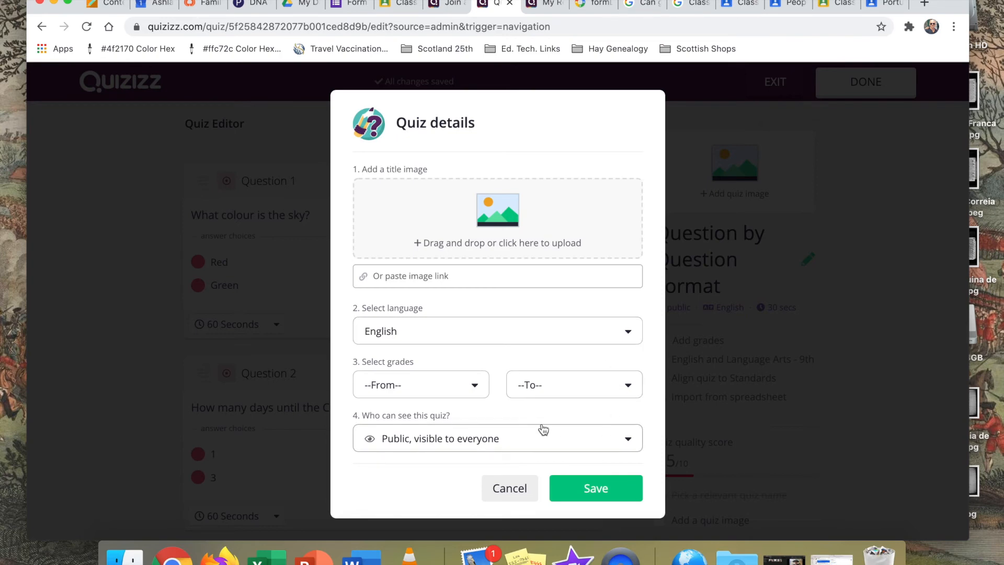
{"action": "left_click", "coordinate": [545, 441]}
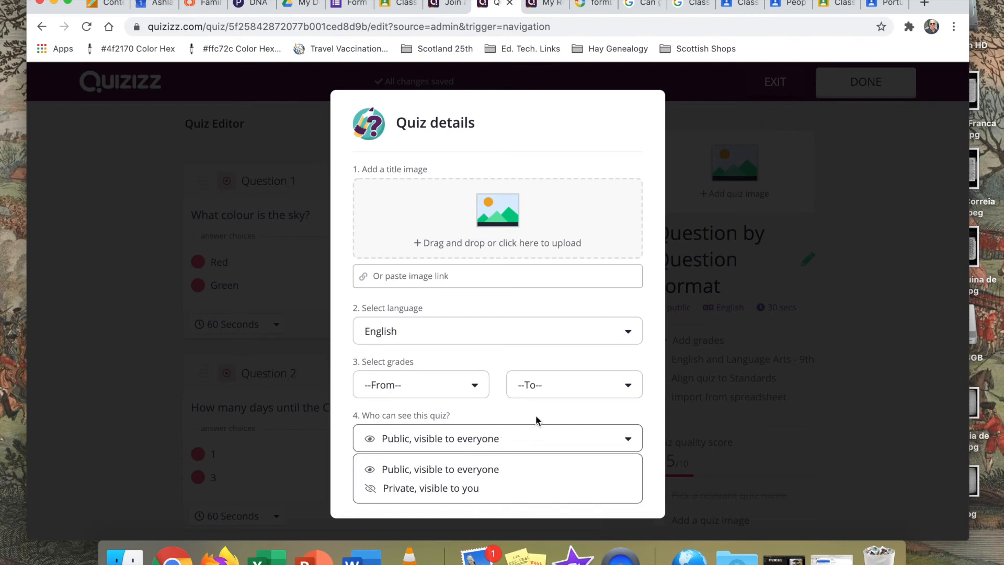
{"action": "left_click", "coordinate": [546, 416]}
{"action": "left_click", "coordinate": [610, 490]}
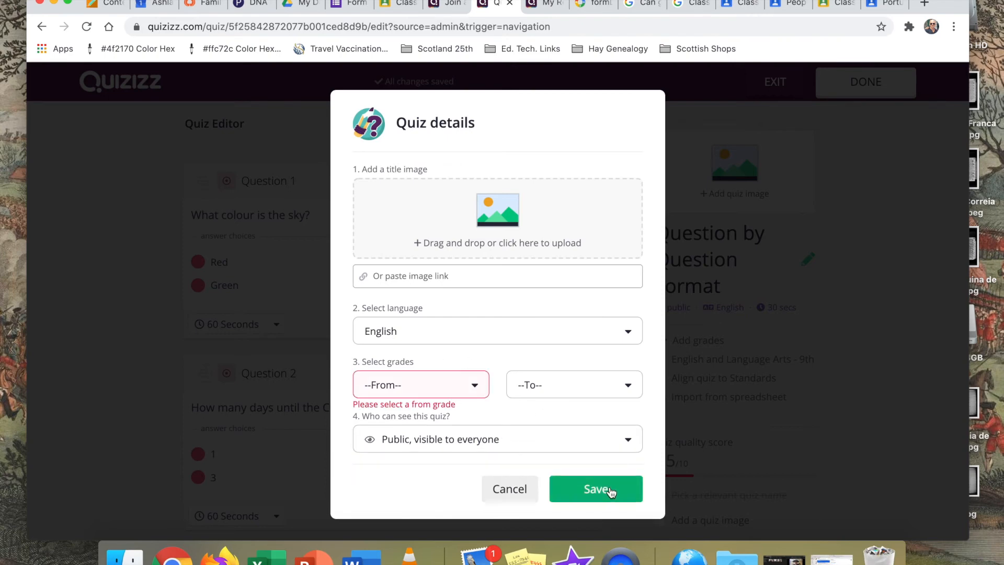
{"action": "left_click", "coordinate": [466, 384]}
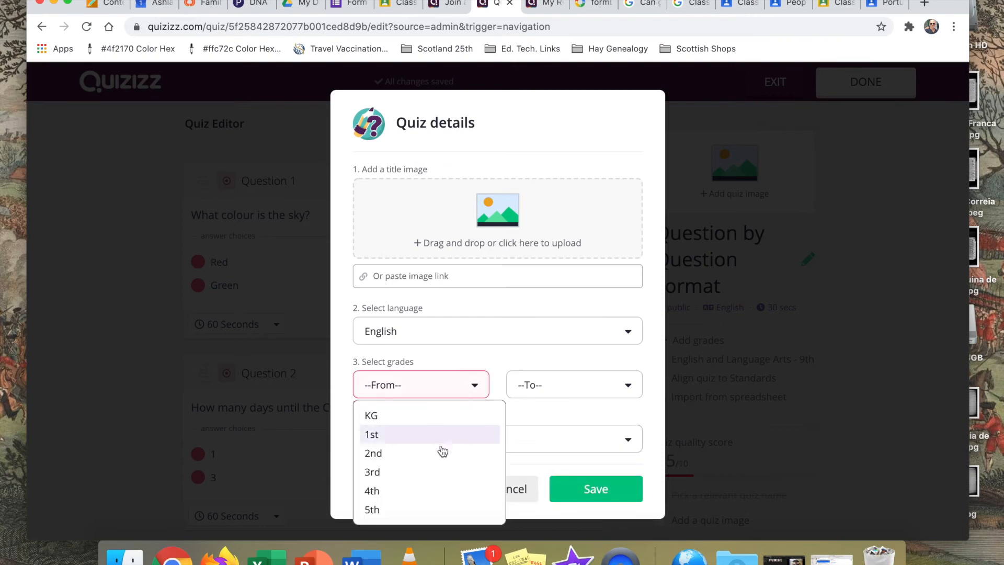
{"action": "scroll", "coordinate": [440, 497], "scroll_direction": "down", "scroll_amount": 5}
{"action": "left_click", "coordinate": [426, 487]}
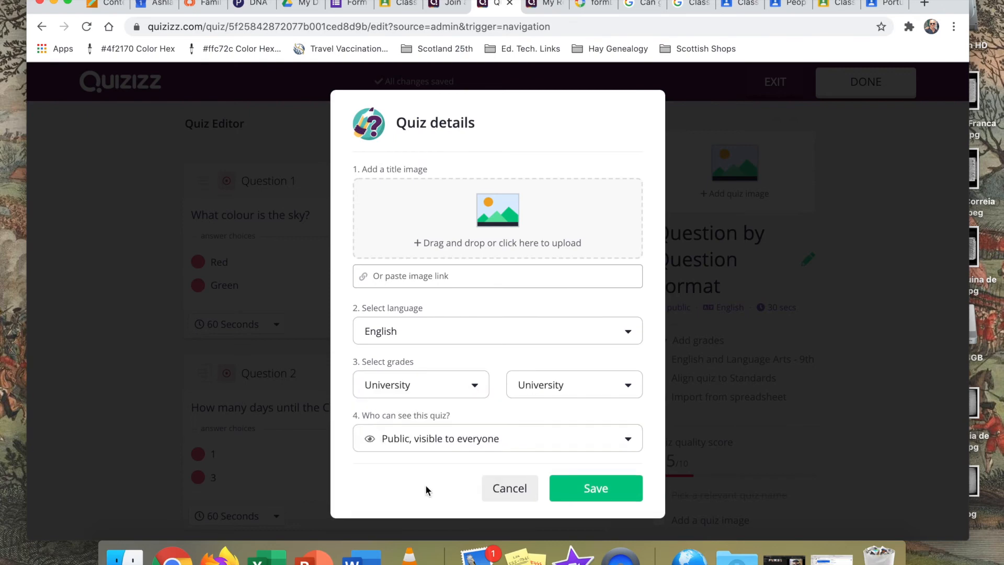
{"action": "left_click", "coordinate": [620, 498]}
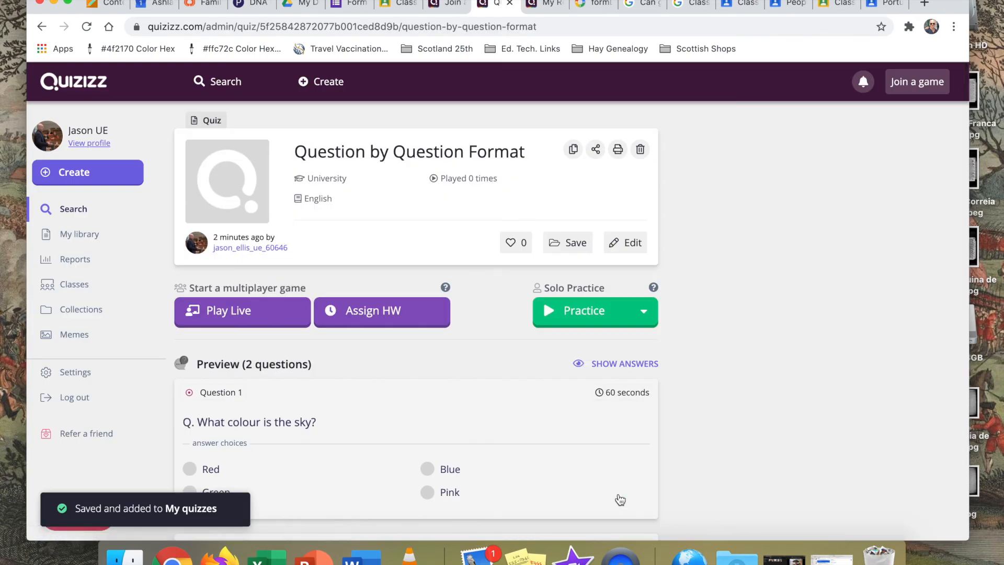
Assign the quiz as homework due Aug 3rd at 03:30 PM.
{"action": "scroll", "coordinate": [720, 269], "scroll_direction": "down", "scroll_amount": 2}
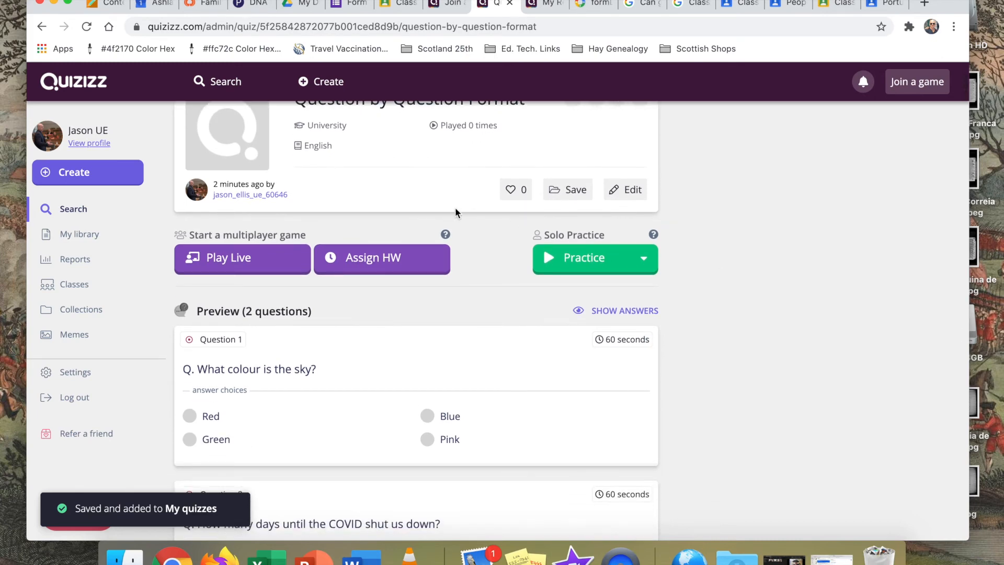
{"action": "left_click", "coordinate": [402, 254]}
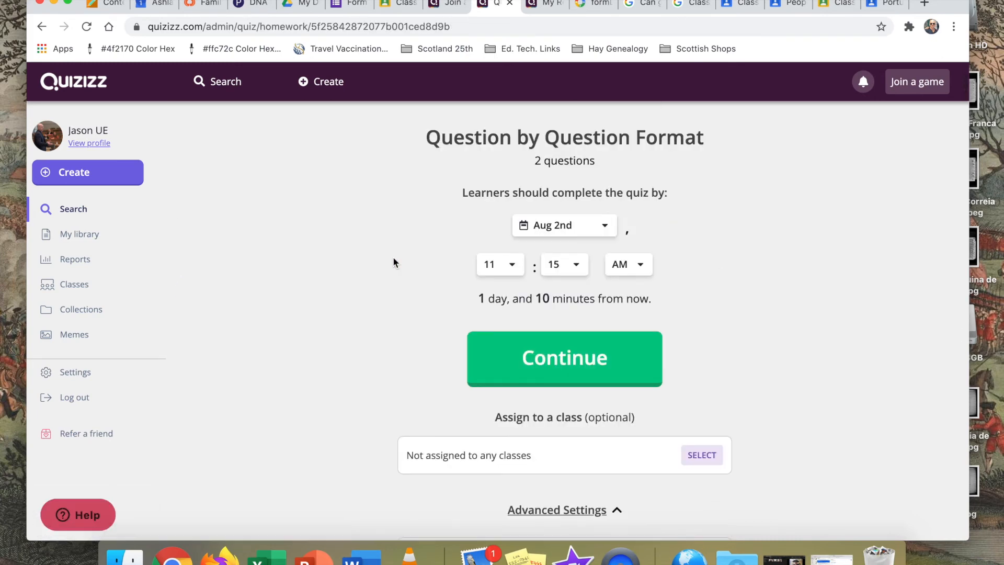
{"action": "left_click", "coordinate": [603, 229]}
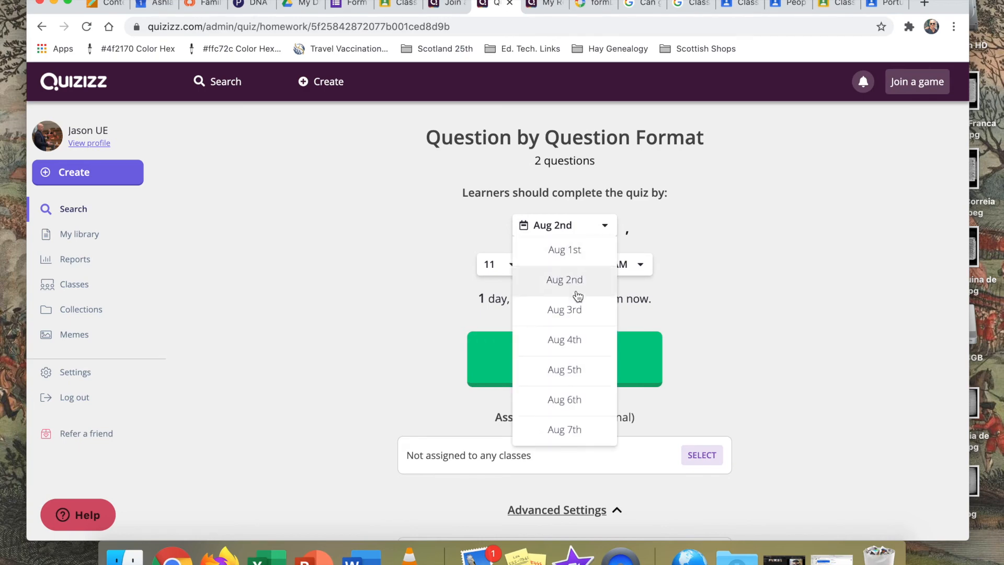
{"action": "left_click", "coordinate": [576, 309]}
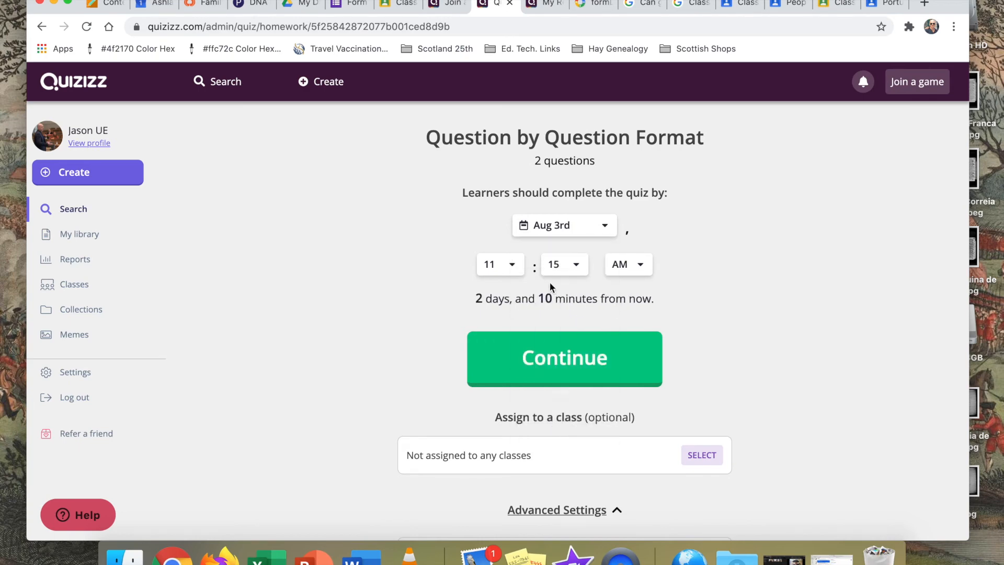
{"action": "left_click", "coordinate": [511, 265]}
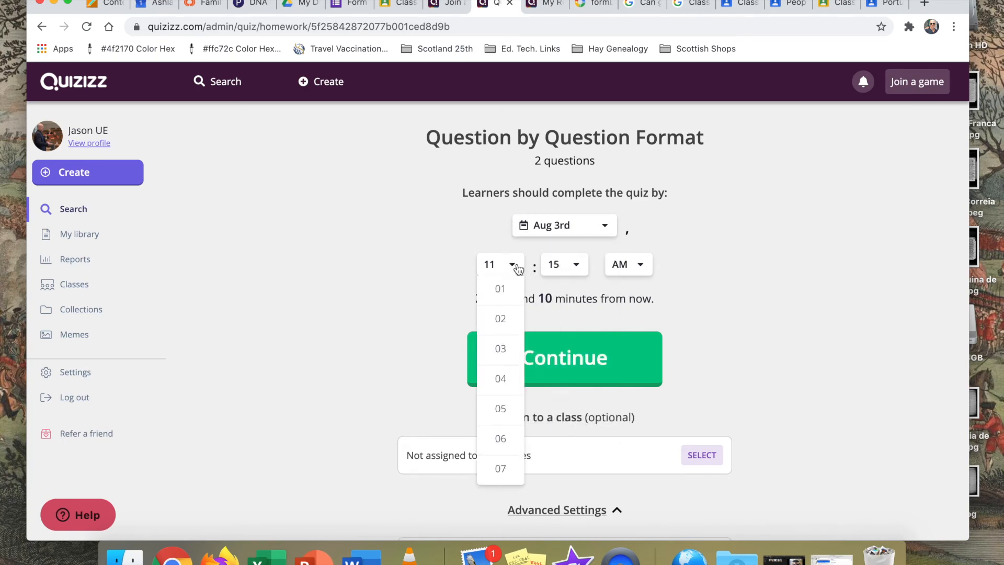
{"action": "left_click", "coordinate": [501, 348]}
{"action": "left_click", "coordinate": [576, 264]}
{"action": "left_click", "coordinate": [570, 350]}
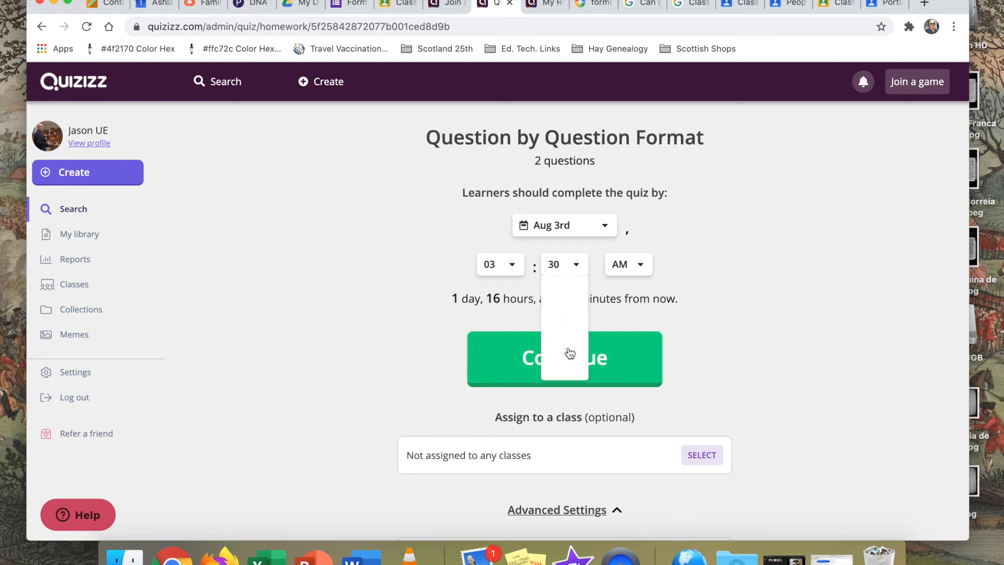
{"action": "left_click", "coordinate": [638, 271]}
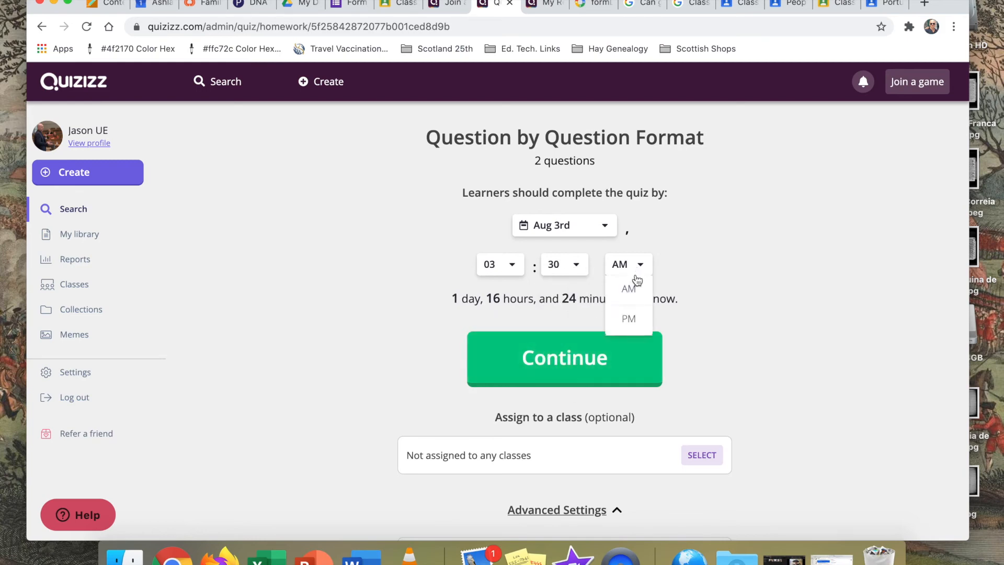
{"action": "left_click", "coordinate": [631, 318]}
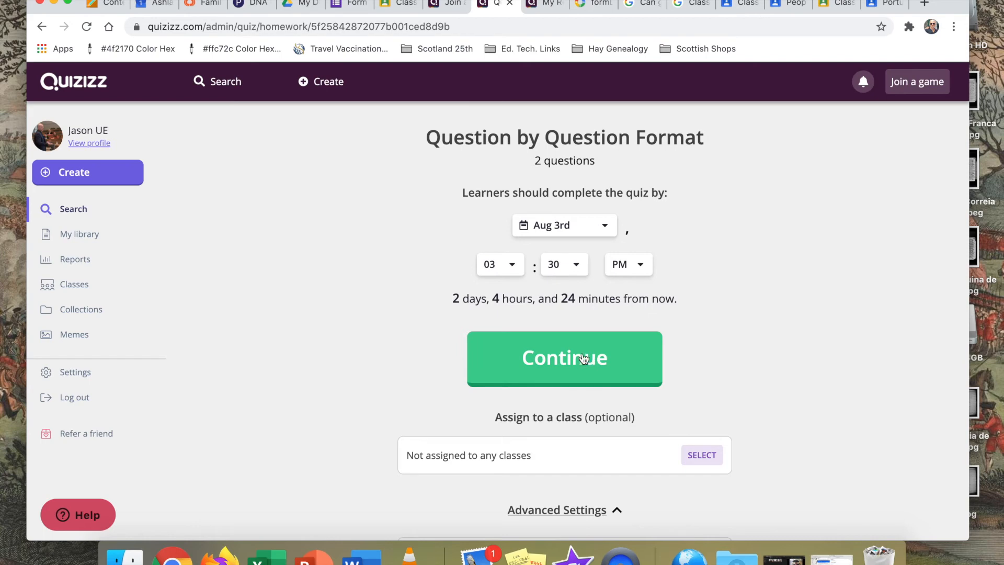
Assign the homework to the Portuguese for Dummies class and view its Google Classroom stream.
{"action": "left_click", "coordinate": [702, 456]}
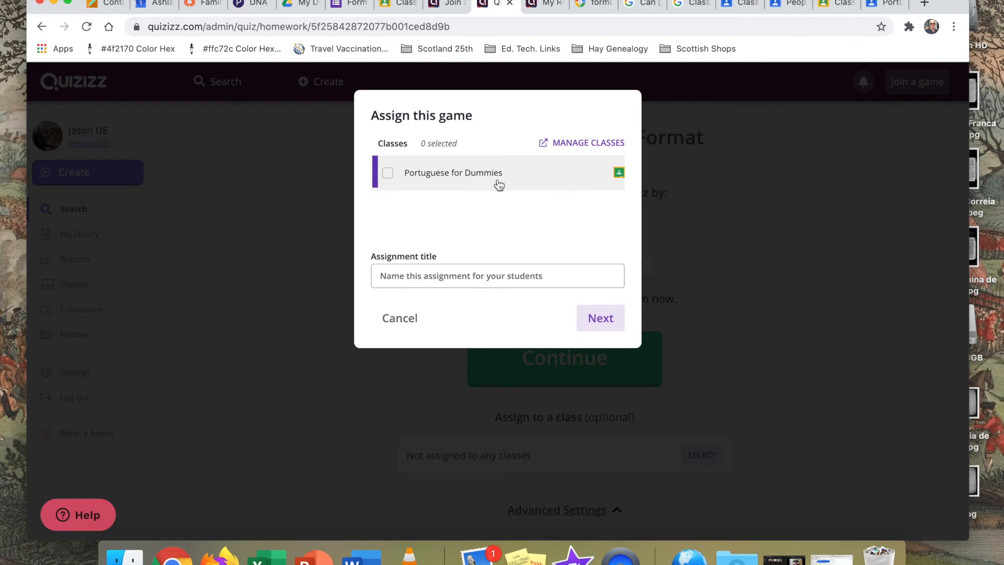
{"action": "left_click", "coordinate": [467, 179]}
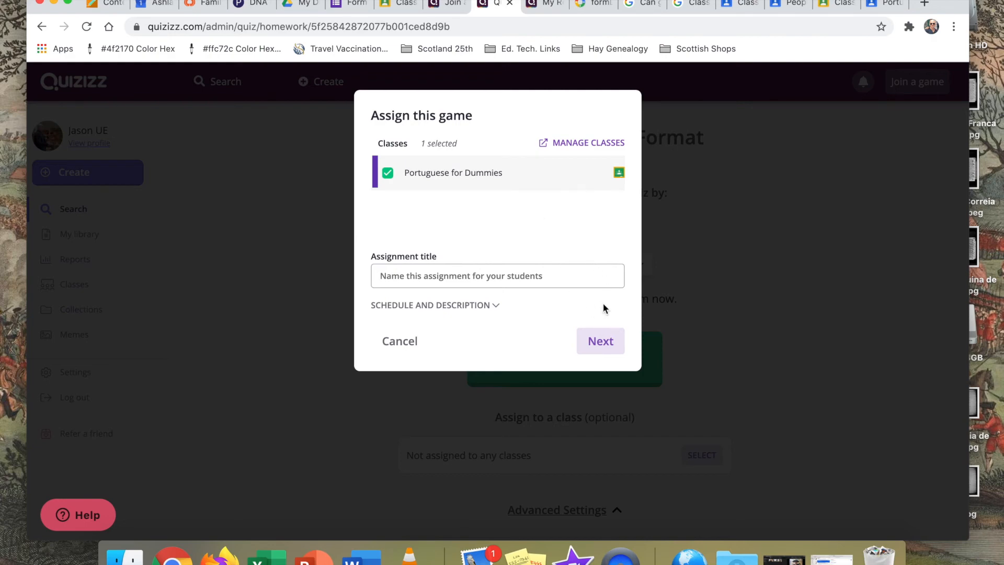
{"action": "left_click", "coordinate": [598, 340]}
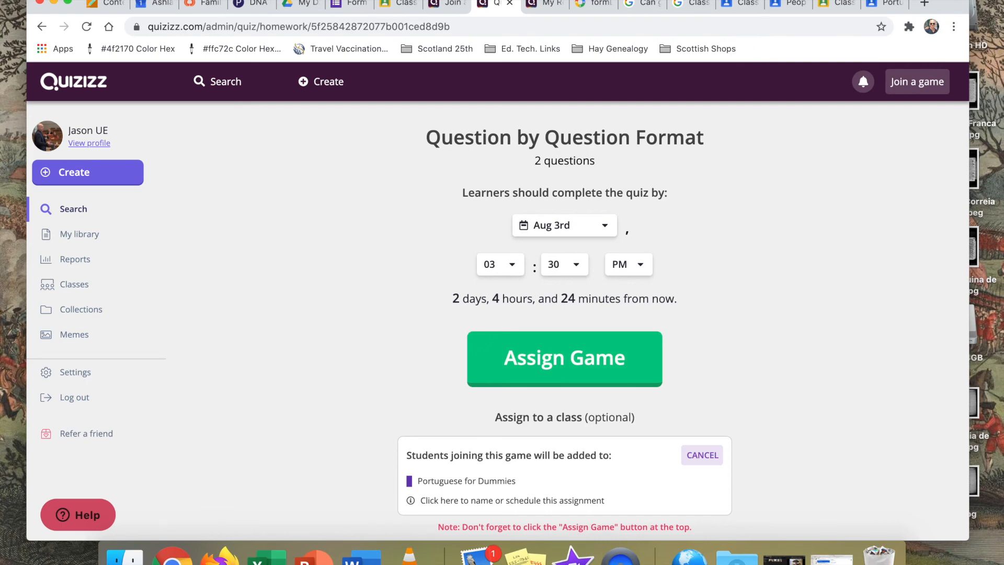
{"action": "left_click", "coordinate": [883, 4]}
{"action": "scroll", "coordinate": [804, 254], "scroll_direction": "down", "scroll_amount": 3}
Reload the class stream and follow the Quizizz invite to sign up with Google.
{"action": "left_click", "coordinate": [86, 26]}
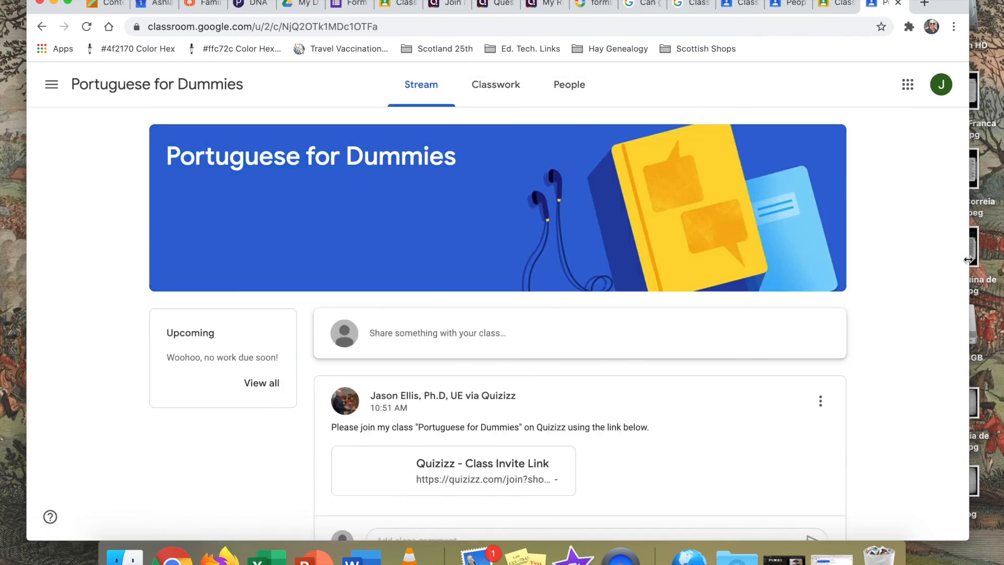
{"action": "scroll", "coordinate": [968, 259], "scroll_direction": "down", "scroll_amount": 3}
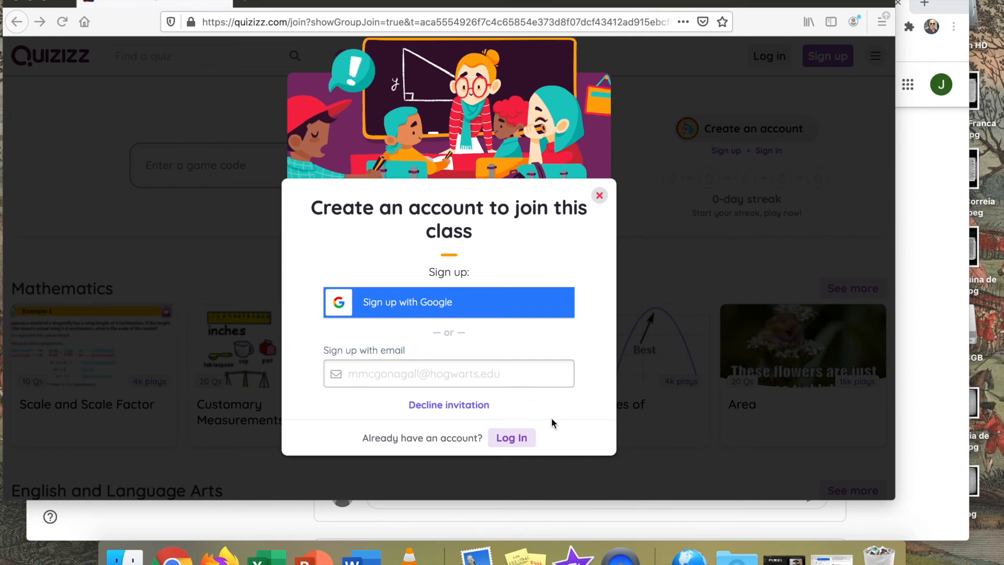
{"action": "left_click", "coordinate": [442, 306]}
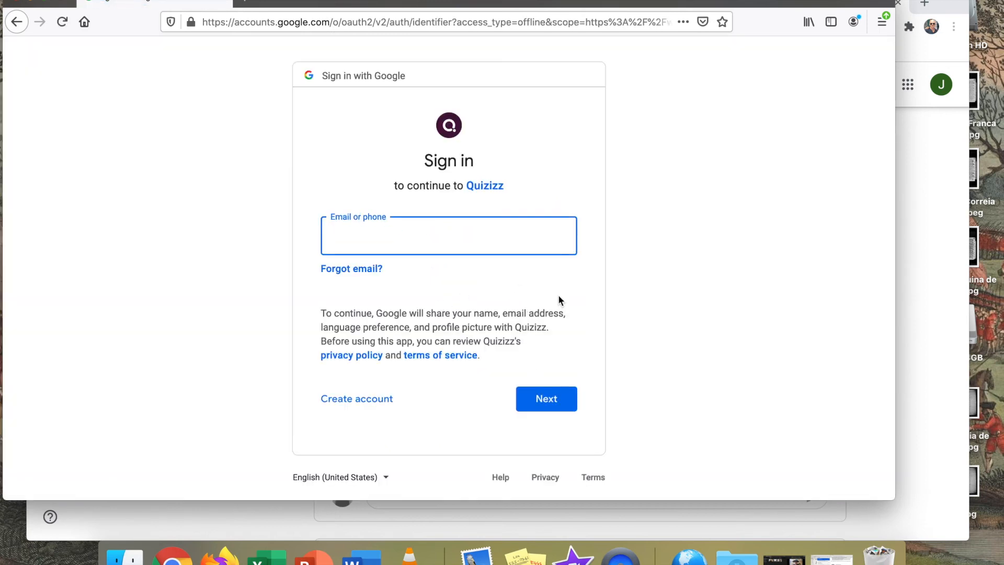
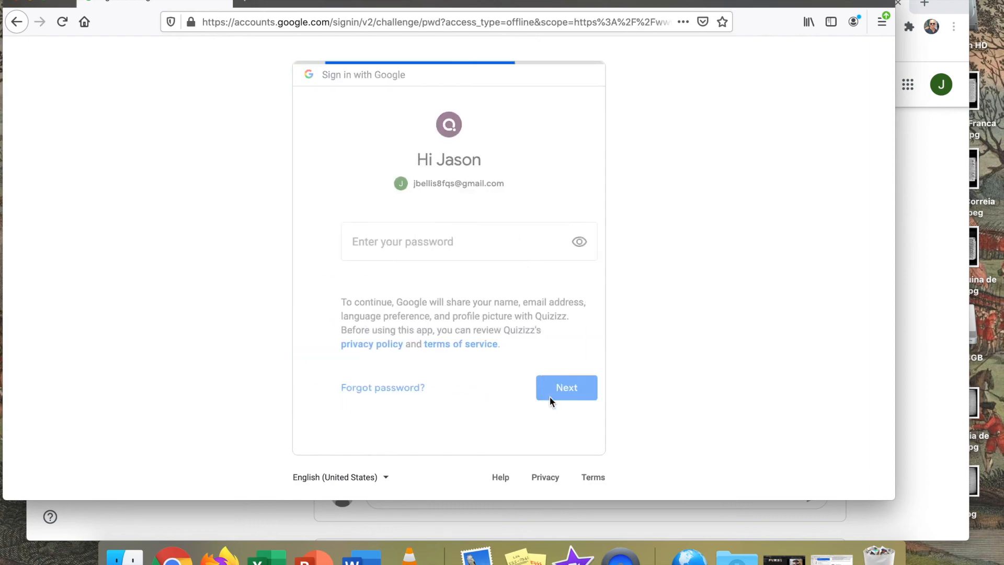
Sign in with the student's Google e-mail and password, then verify with the texted code.
{"action": "type", "text": "•••••••"}
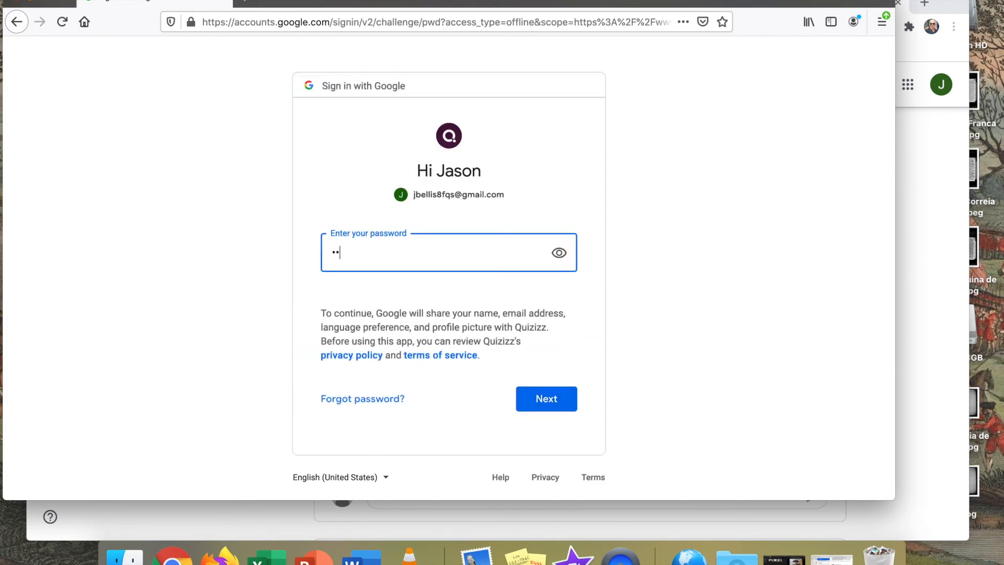
{"action": "type", "text": "••"}
{"action": "left_click", "coordinate": [554, 401]}
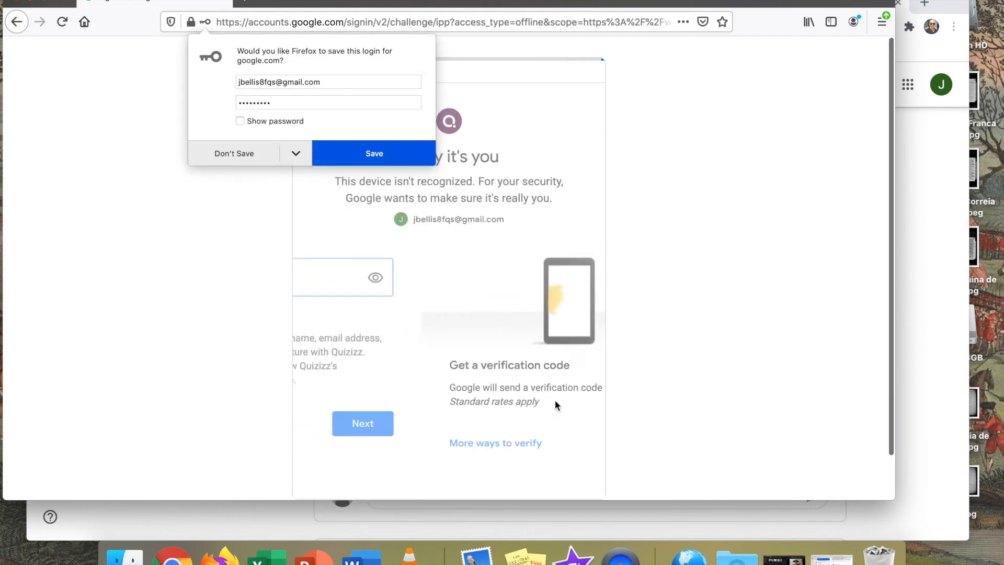
{"action": "left_click", "coordinate": [233, 157]}
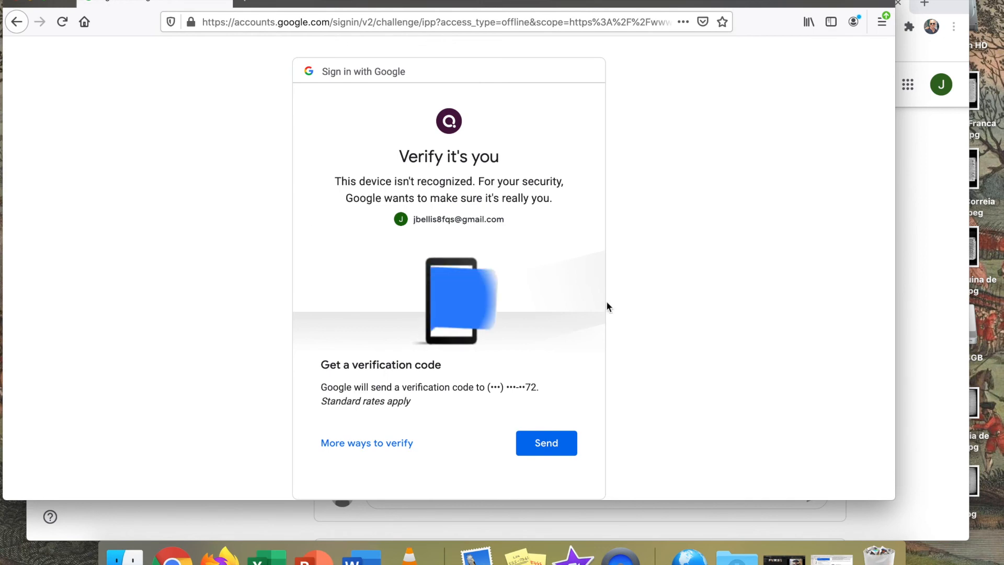
{"action": "left_click", "coordinate": [553, 440]}
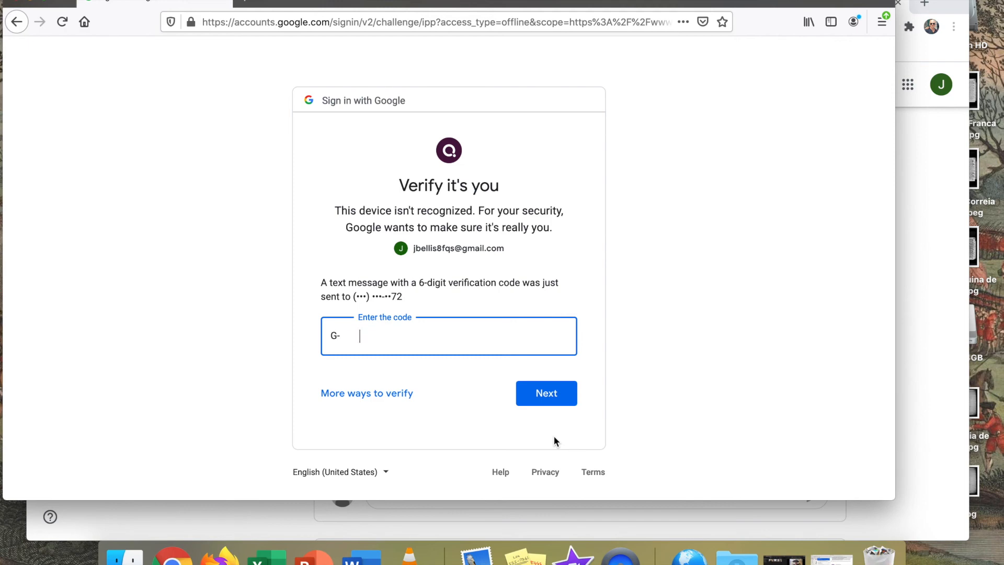
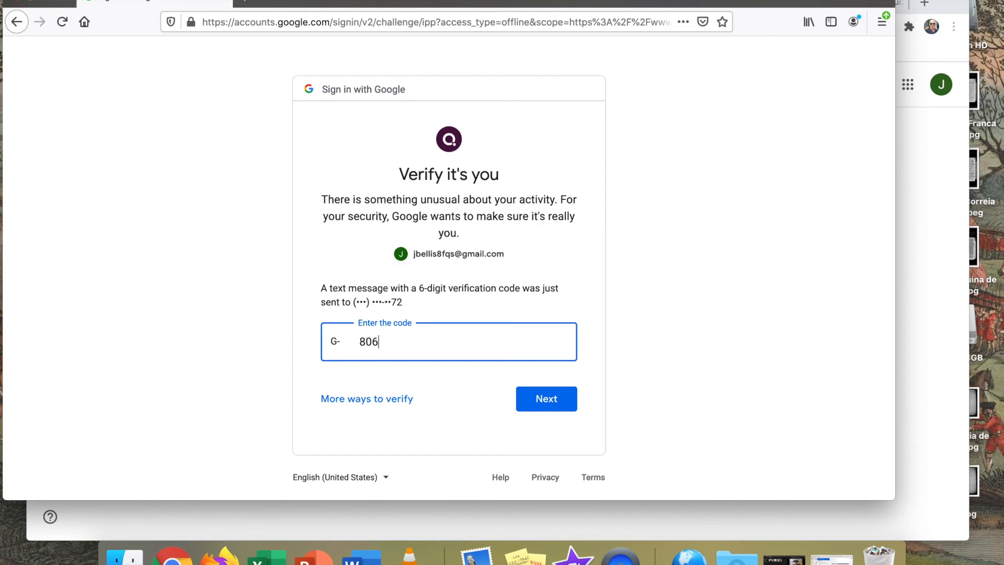
{"action": "left_click", "coordinate": [546, 399]}
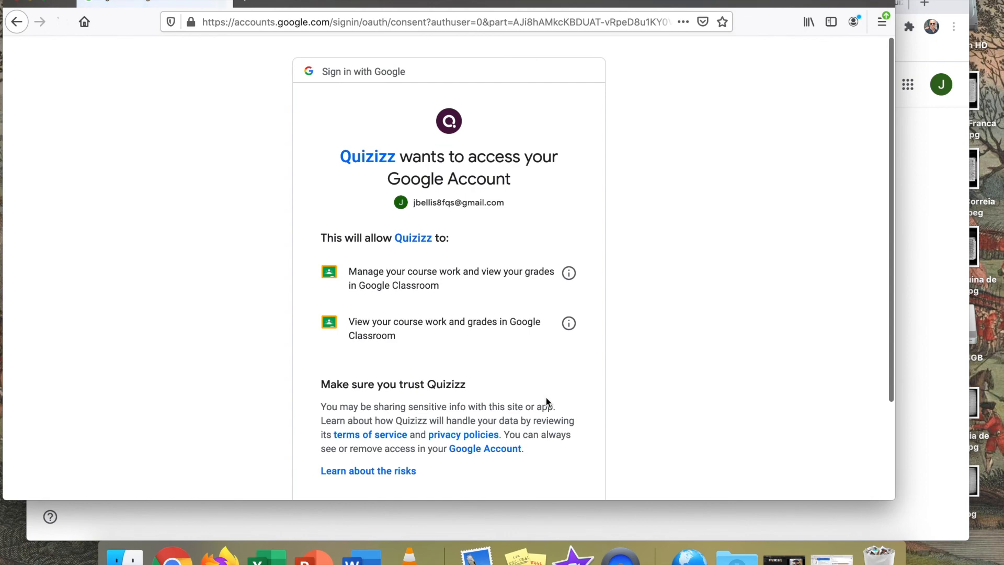
{"action": "scroll", "coordinate": [545, 401], "scroll_direction": "down", "scroll_amount": 3}
Allow Quizizz access to the Google account and start the assigned game.
{"action": "left_click", "coordinate": [548, 400]}
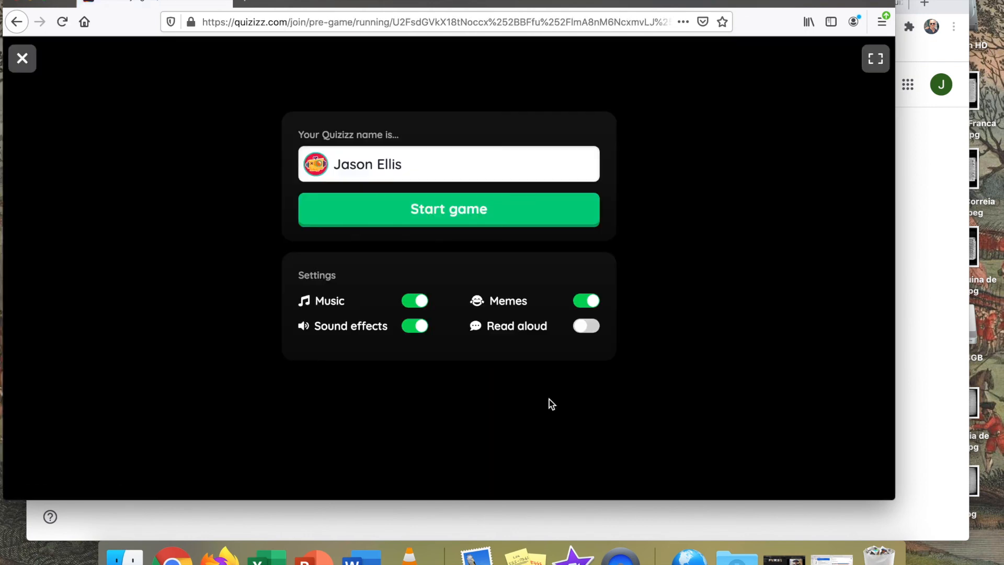
{"action": "left_click", "coordinate": [464, 216]}
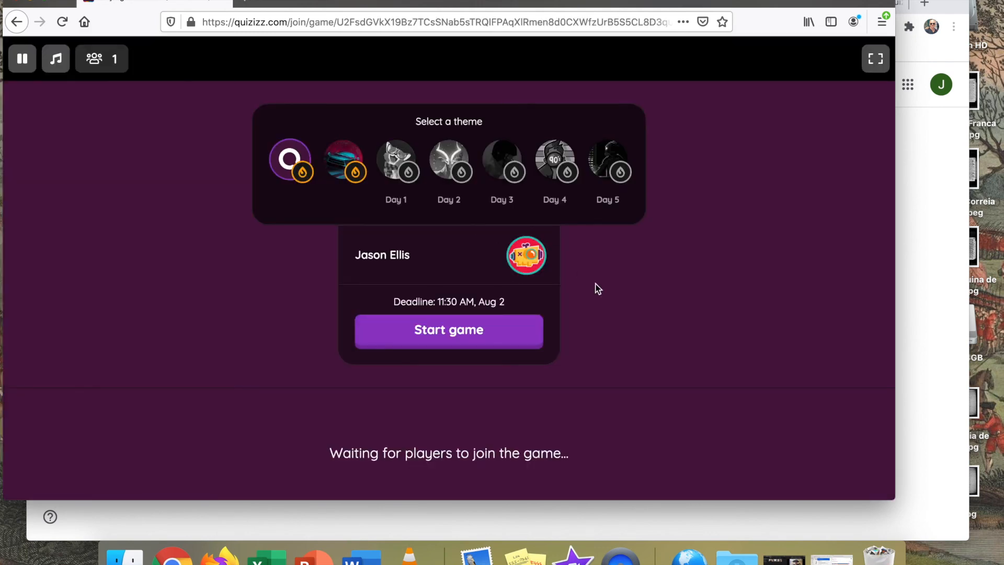
{"action": "left_click", "coordinate": [395, 160]}
{"action": "left_click", "coordinate": [445, 165]}
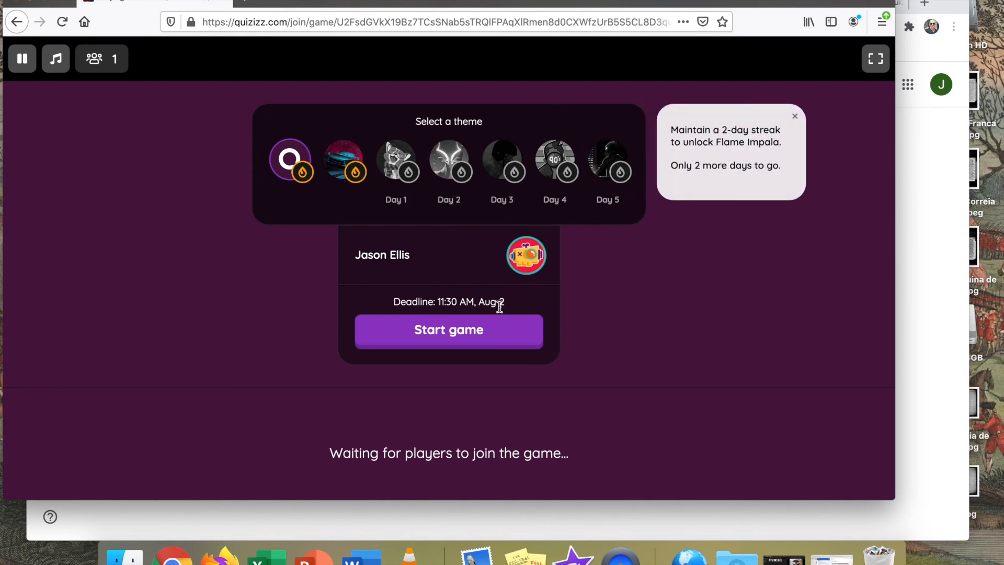
{"action": "left_click", "coordinate": [472, 334]}
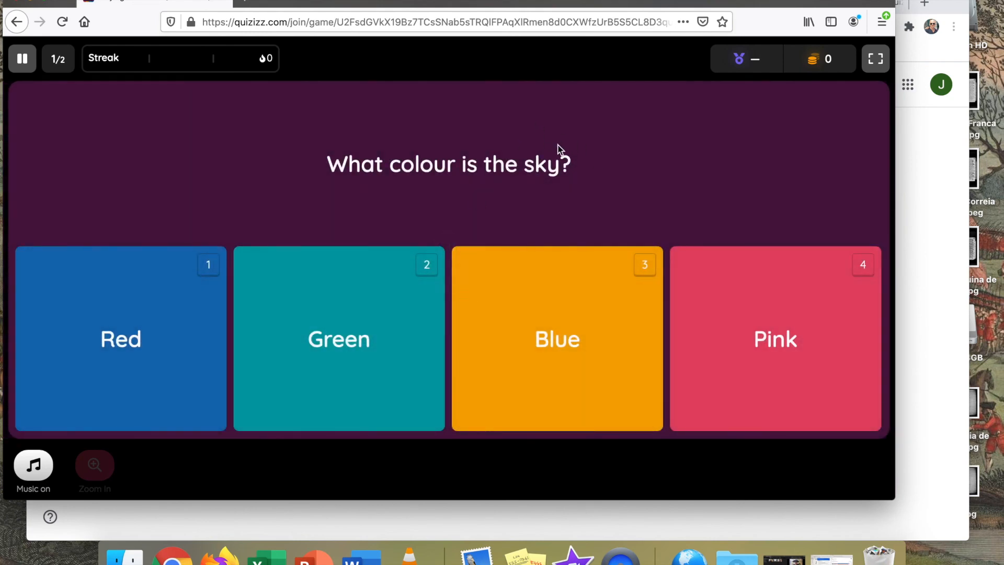
Answer Blue and 4 to the two questions, then return to Google Classroom.
{"action": "left_click", "coordinate": [580, 335]}
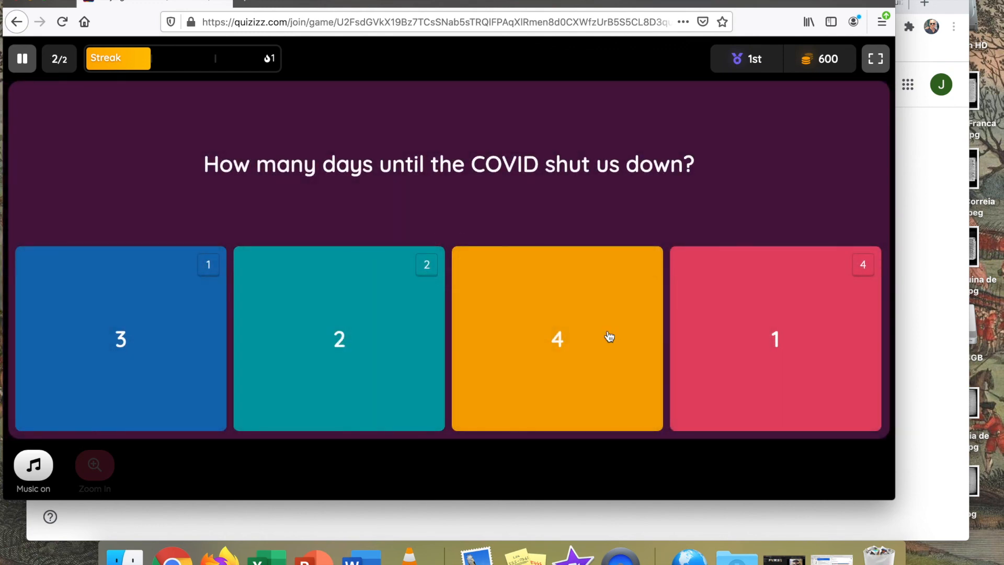
{"action": "left_click", "coordinate": [558, 326]}
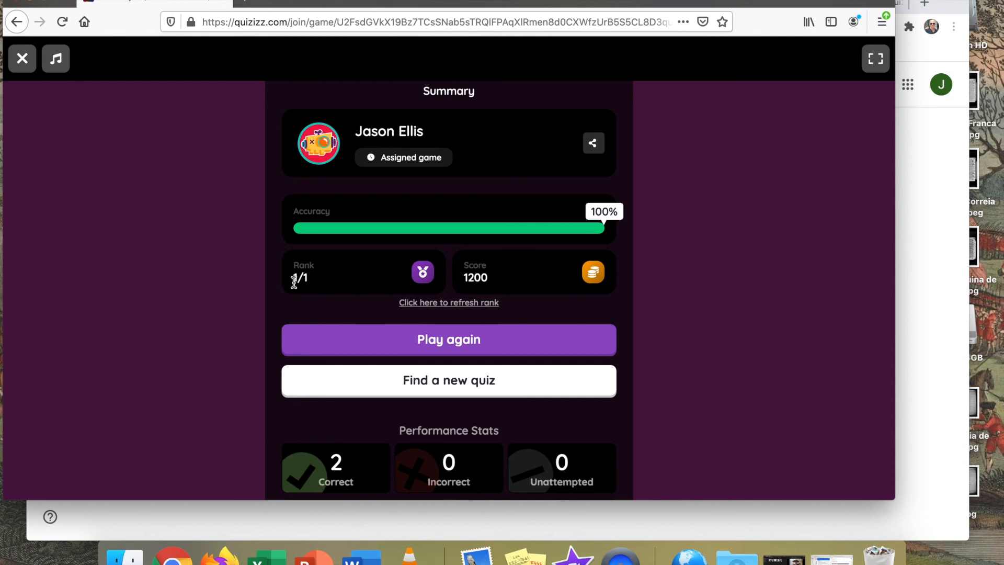
{"action": "left_click", "coordinate": [172, 557]}
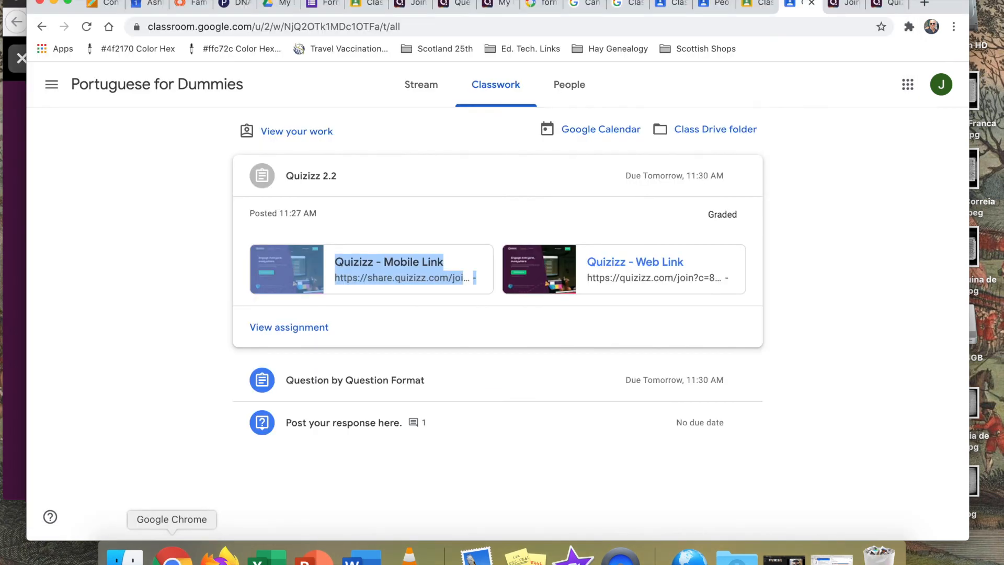